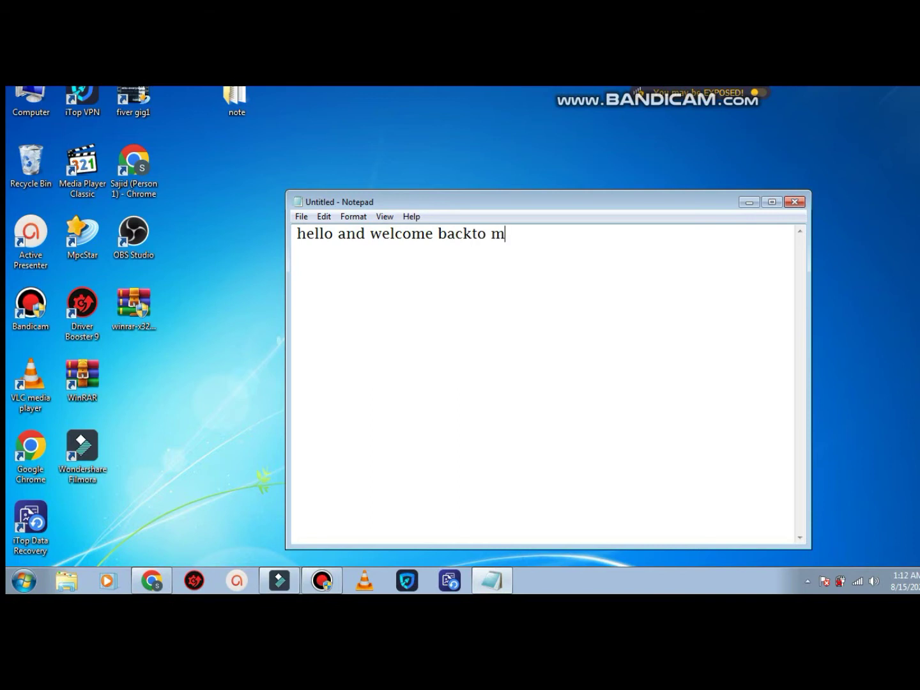
# Complete the greeting with "my channel" and, after a blank line, write "in todays videos we ill discus abut how to fix internet"
pyautogui.press('Return')
pyautogui.write('i')
pyautogui.press('BackSpace')
pyautogui.press('Return')
pyautogui.write('in todays videos we ill discus abut h')
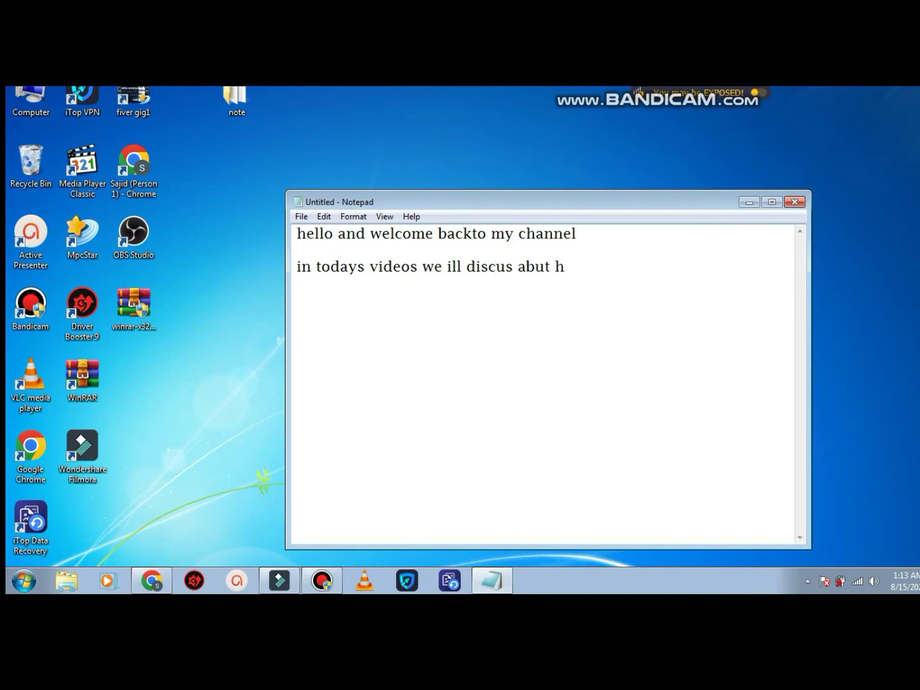
pyautogui.write('ow to fix internet')
# Add the line "NET::ERR date valid problem" beneath the topic sentence, followed by blank lines
pyautogui.press('Return')
pyautogui.write('NETttttttttt')
pyautogui.press('BackSpace')
pyautogui.press('BackSpace')
pyautogui.press('BackSpace')
pyautogui.press('BackSpace')
pyautogui.press('BackSpace')
pyautogui.press('BackSpace')
pyautogui.press('BackSpace')
pyautogui.press('BackSpace')
pyautogui.press('BackSpace')
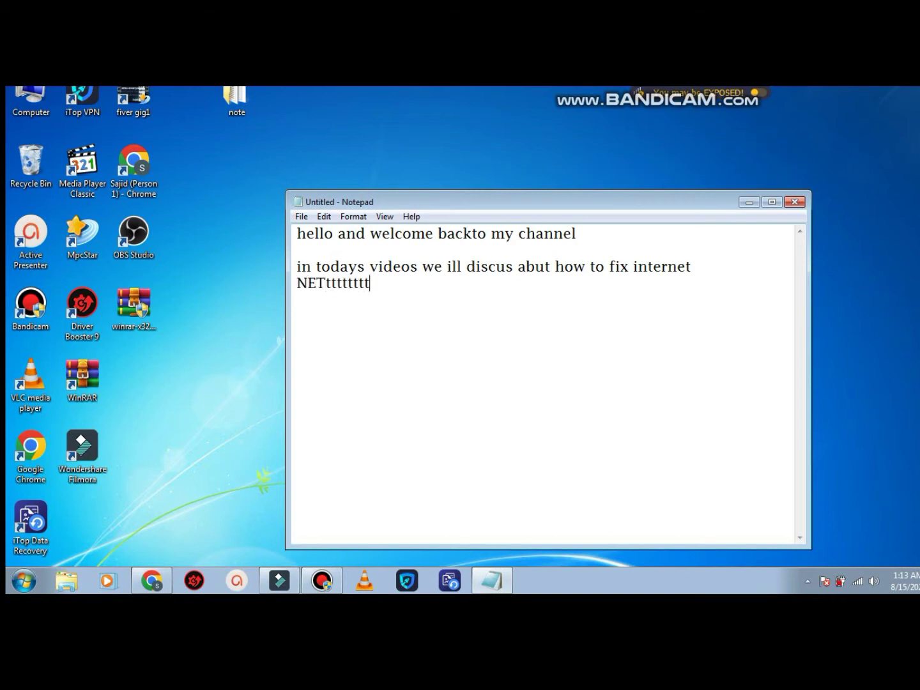
pyautogui.write('::ERR date vak')
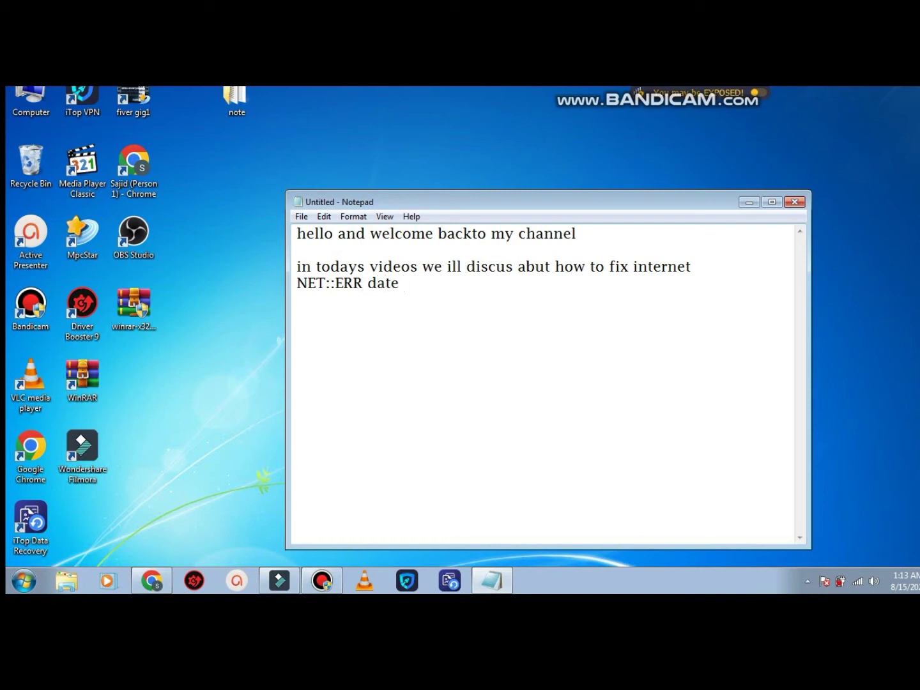
pyautogui.press('BackSpace')
pyautogui.write('lid problem')
pyautogui.press('Return')
pyautogui.press('Return')
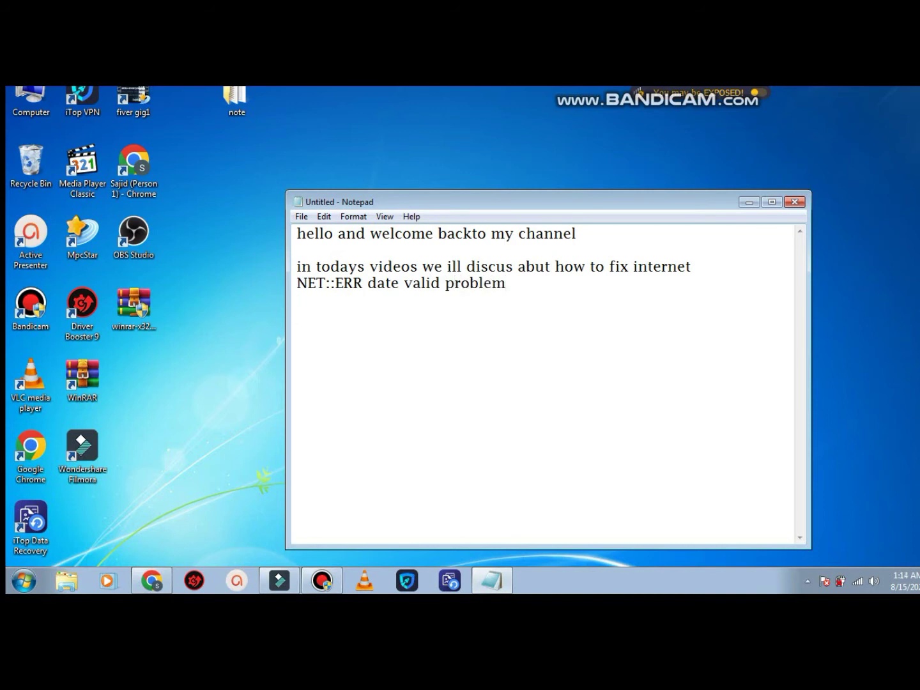
# Write "so before starting my video please subscribe my channel" as the closing line of the note
pyautogui.write('so before starting my videople')
pyautogui.press('BackSpace')
pyautogui.press('BackSpace')
pyautogui.press('BackSpace')
pyautogui.write('please subscribe')
pyautogui.press('BackSpace')
pyautogui.write('be my channel')
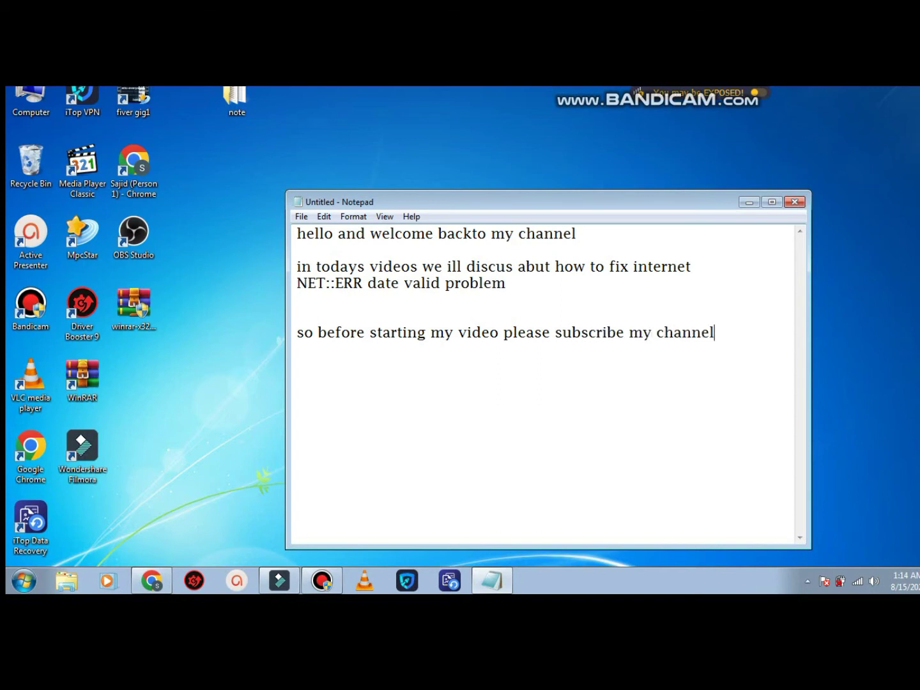
pyautogui.moveTo(572, 332); pyautogui.dragTo(630, 332)
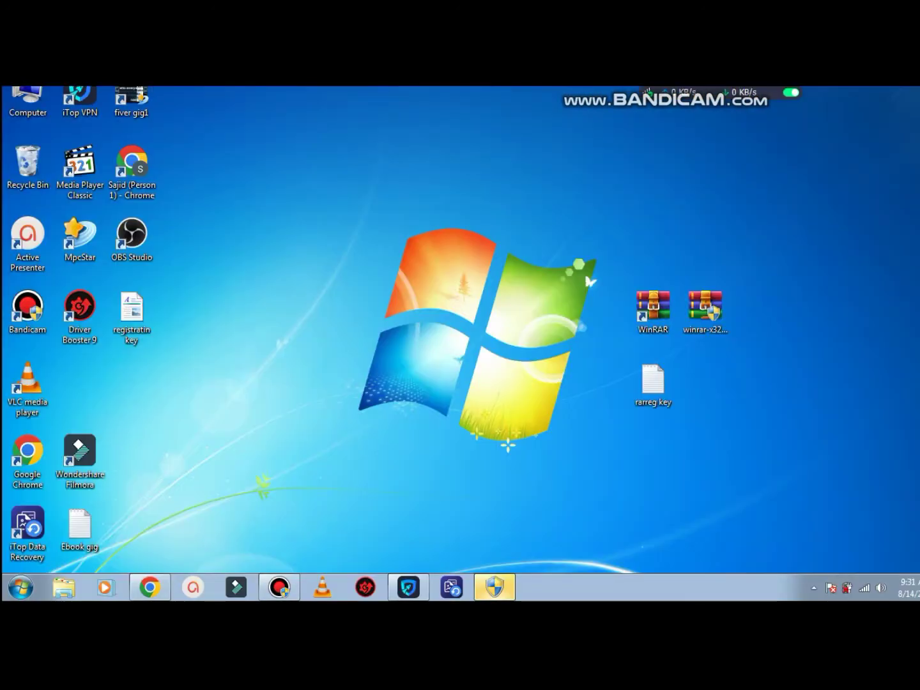
# Refresh the desktop and switch to the Chrome window showing the getintopc.com privacy error
pyautogui.rightClick(335, 251)
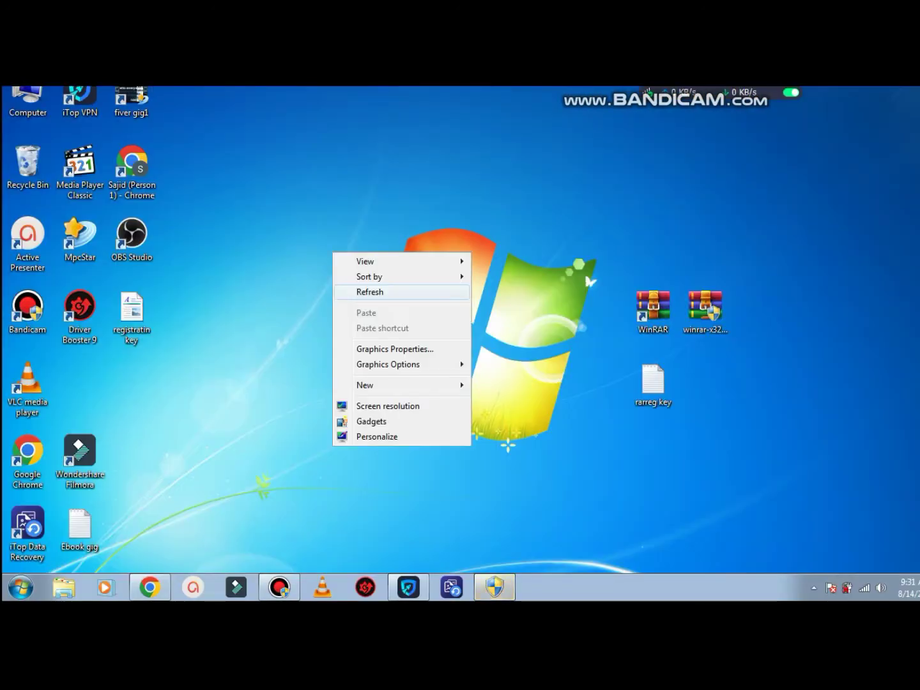
pyautogui.click(360, 290)
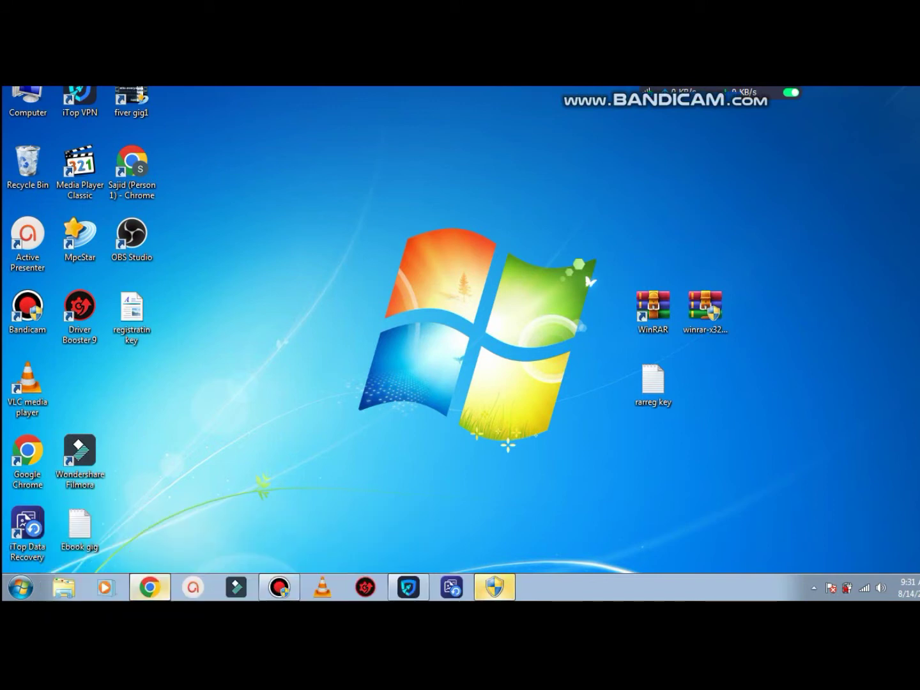
pyautogui.click(150, 587)
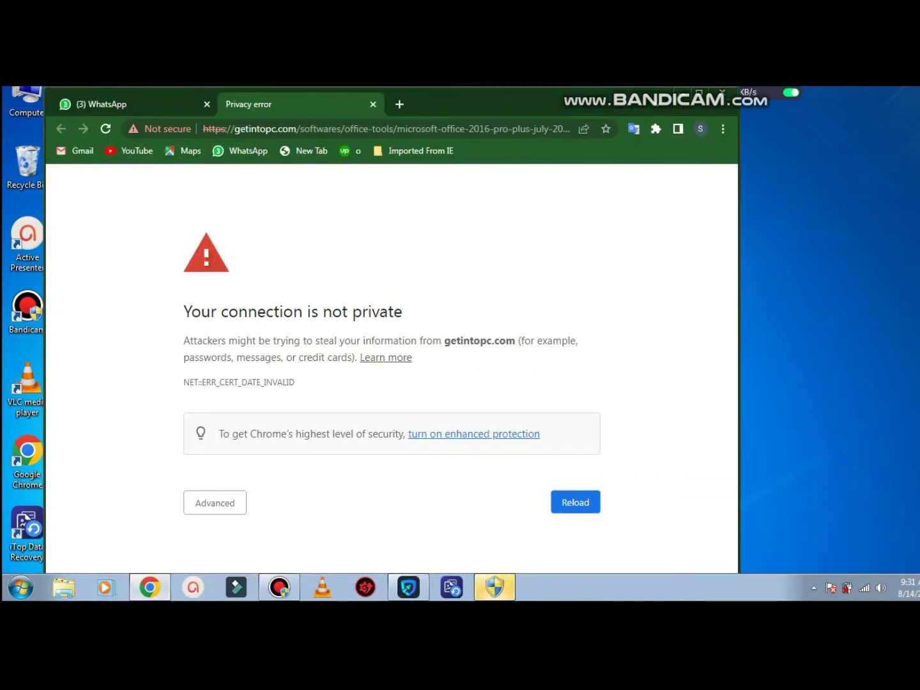
pyautogui.press('super+Up')
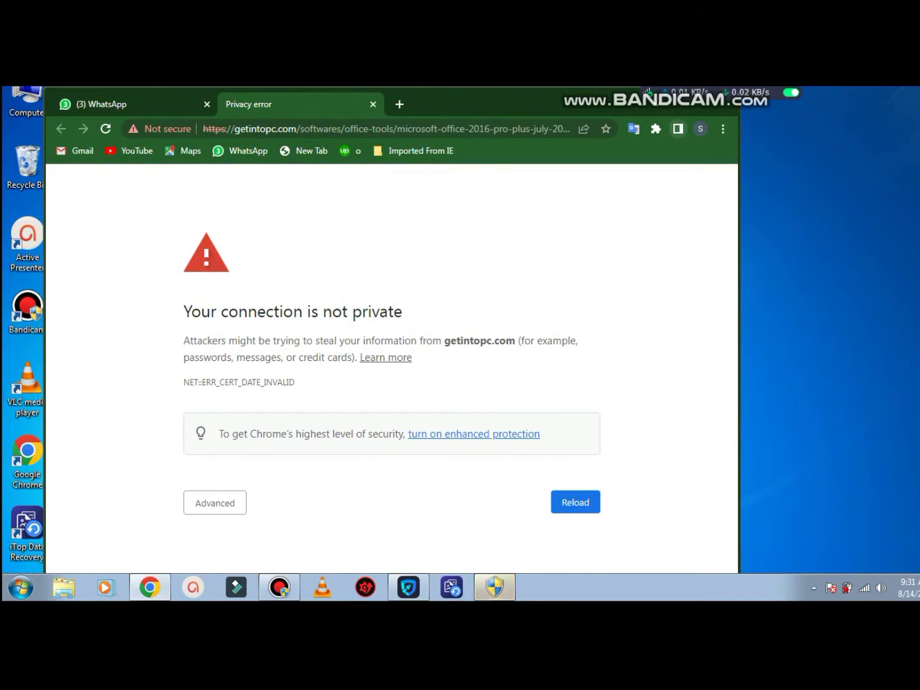
pyautogui.click(678, 128)
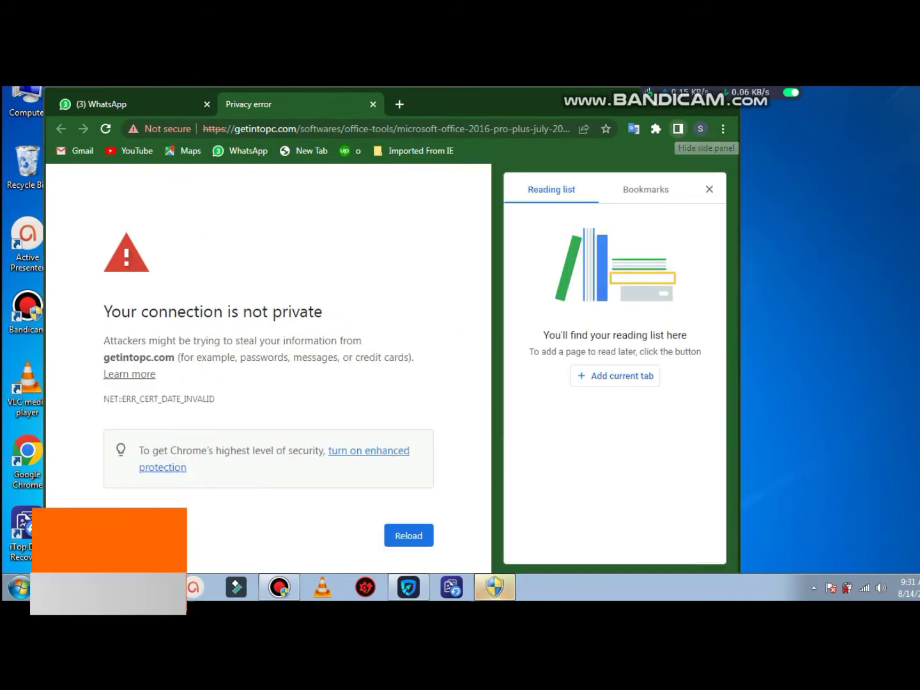
pyautogui.click(709, 188)
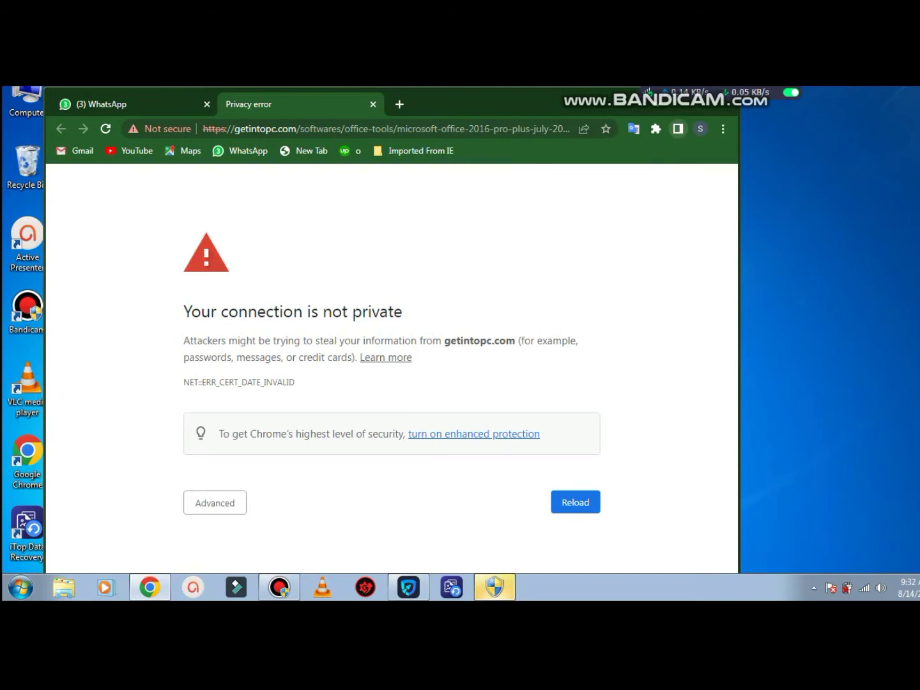
pyautogui.click(679, 129)
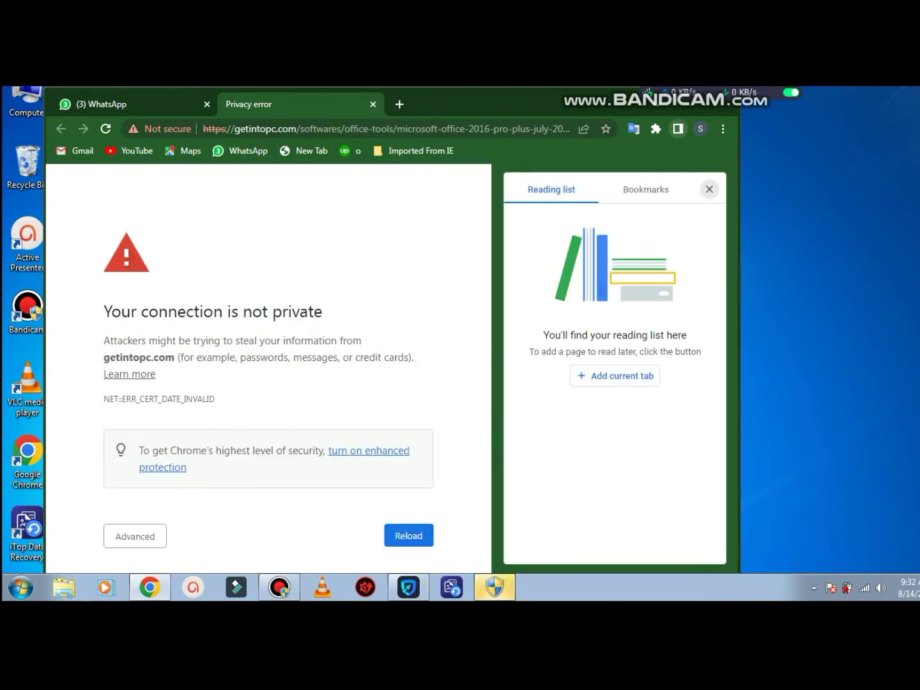
pyautogui.click(678, 129)
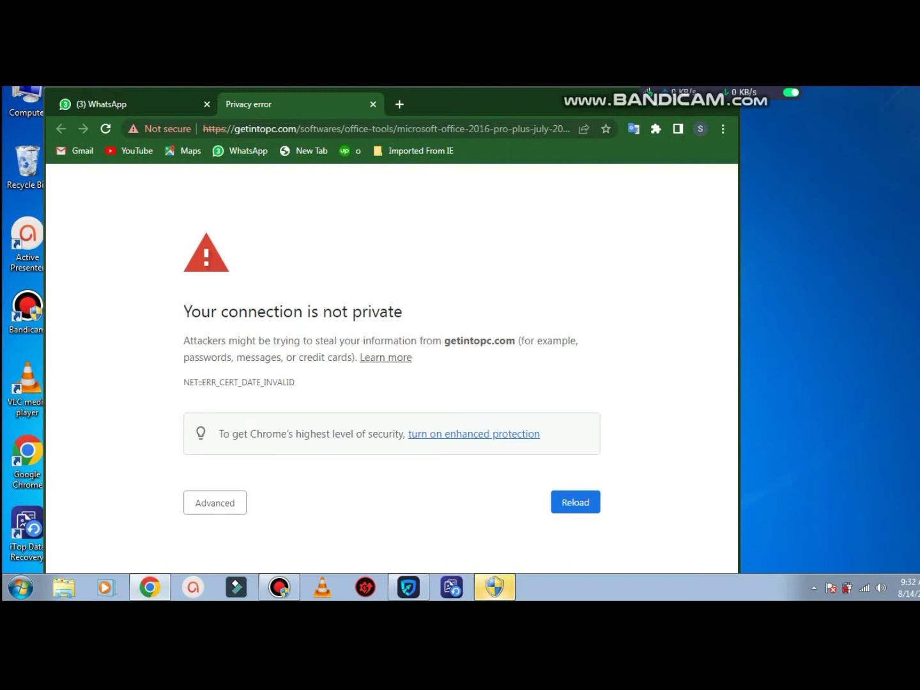
# Widen the browser window to both screen edges and expand the advanced details of the privacy error
pyautogui.moveTo(739, 333); pyautogui.dragTo(919, 332)
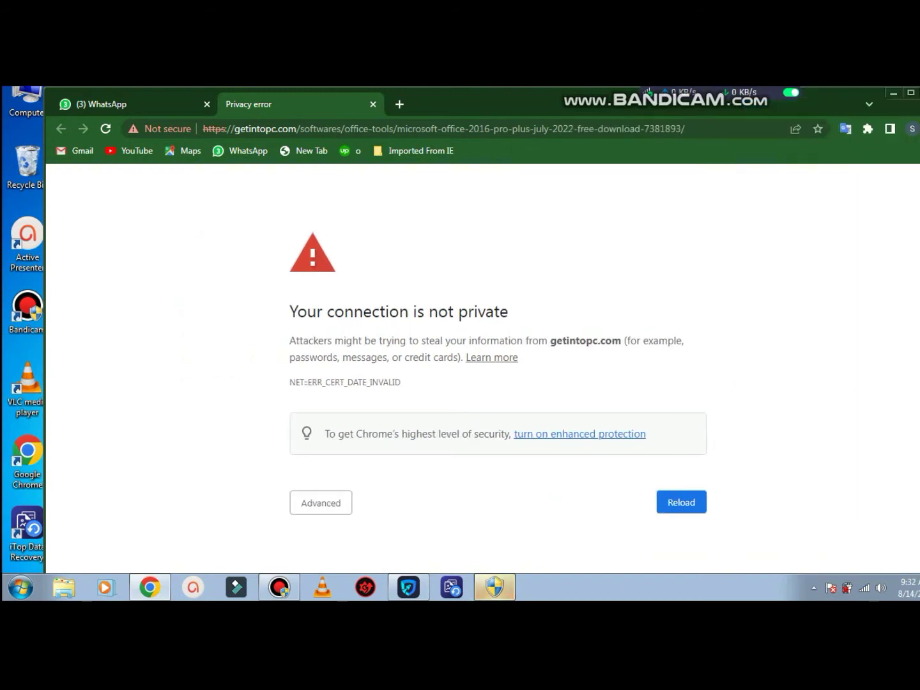
pyautogui.moveTo(45, 332); pyautogui.dragTo(3, 333)
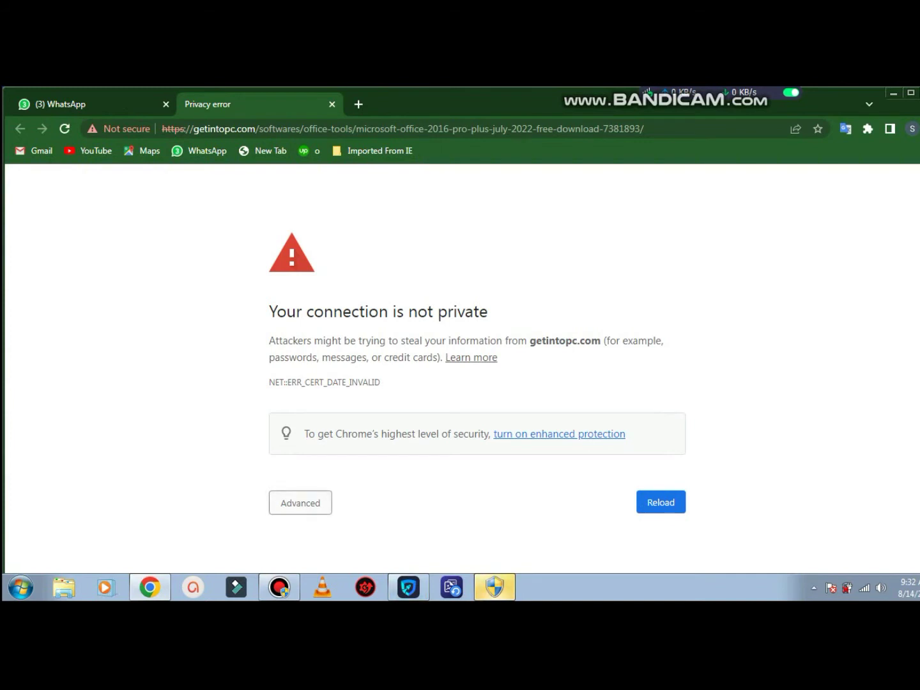
pyautogui.press('Tab')
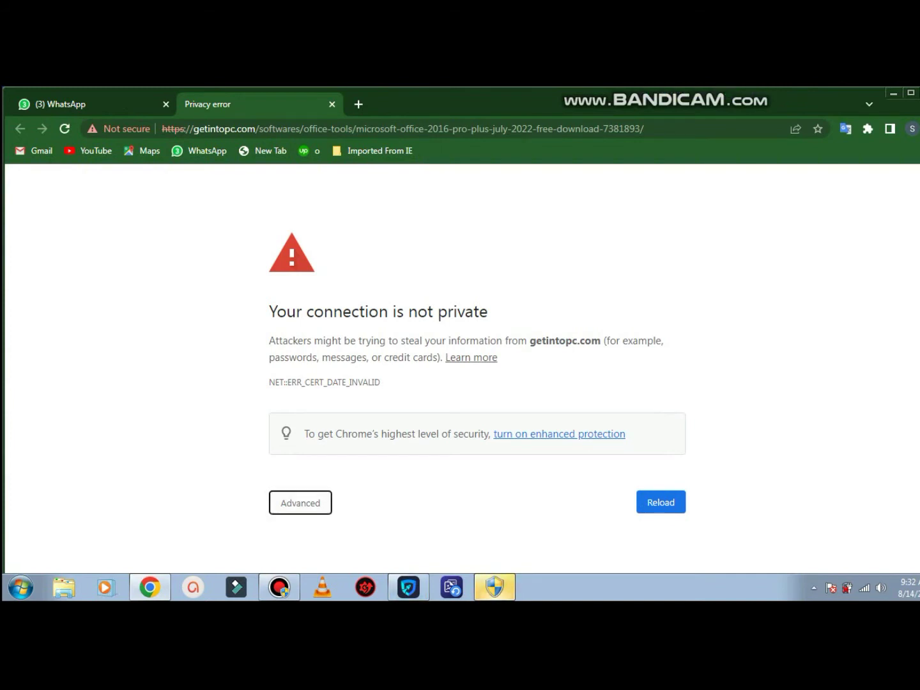
pyautogui.press('Return')
pyautogui.scroll(-2, 460, 371)
pyautogui.scroll(2, 461, 371)
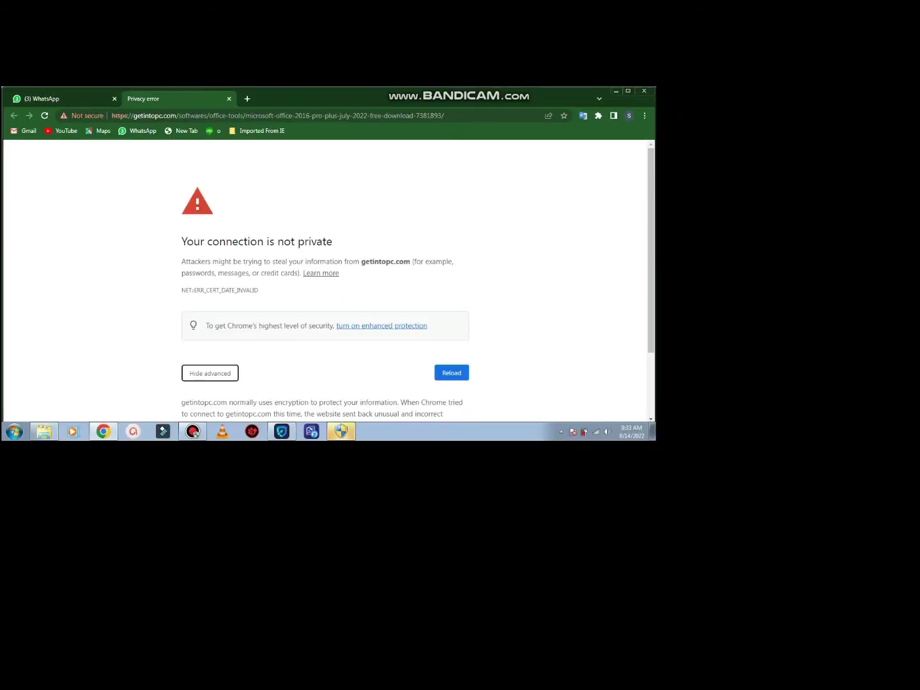
pyautogui.moveTo(331, 97)
pyautogui.mouseDown()
pyautogui.moveTo(320, 86)
pyautogui.moveTo(327, 113)
pyautogui.moveTo(327, 88)
pyautogui.mouseUp()
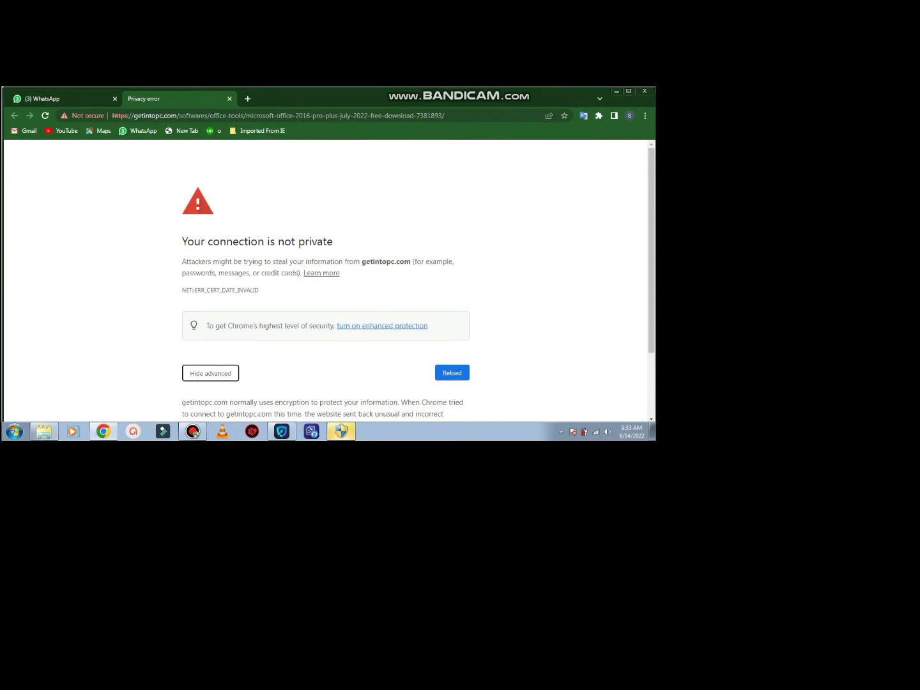
pyautogui.click(193, 433)
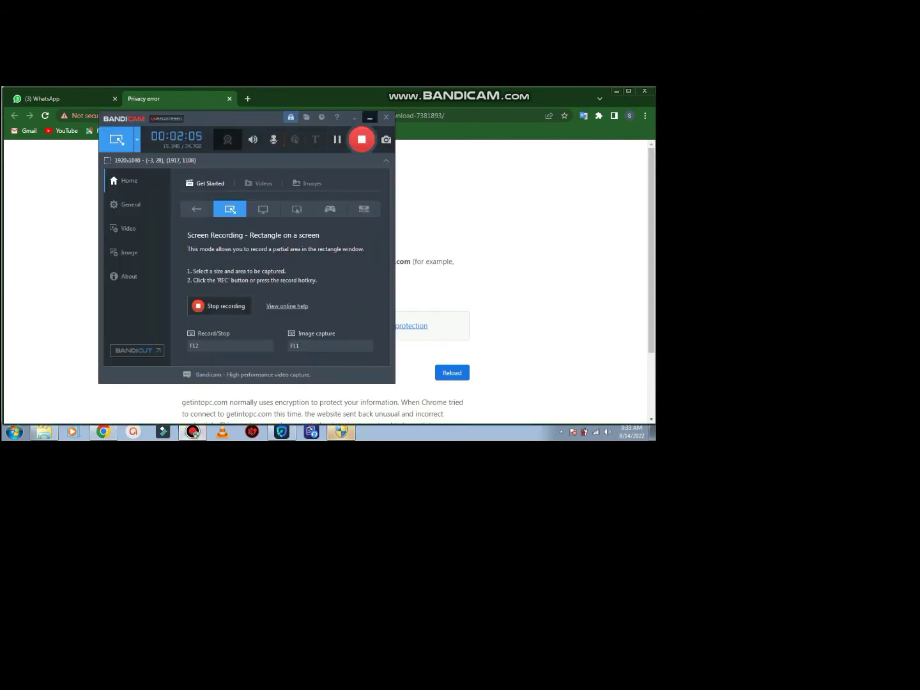
pyautogui.click(370, 118)
# Inspect the site's invalid certificate and its certification path, and view the DST Root CA X3 certificate's general information
pyautogui.click(83, 116)
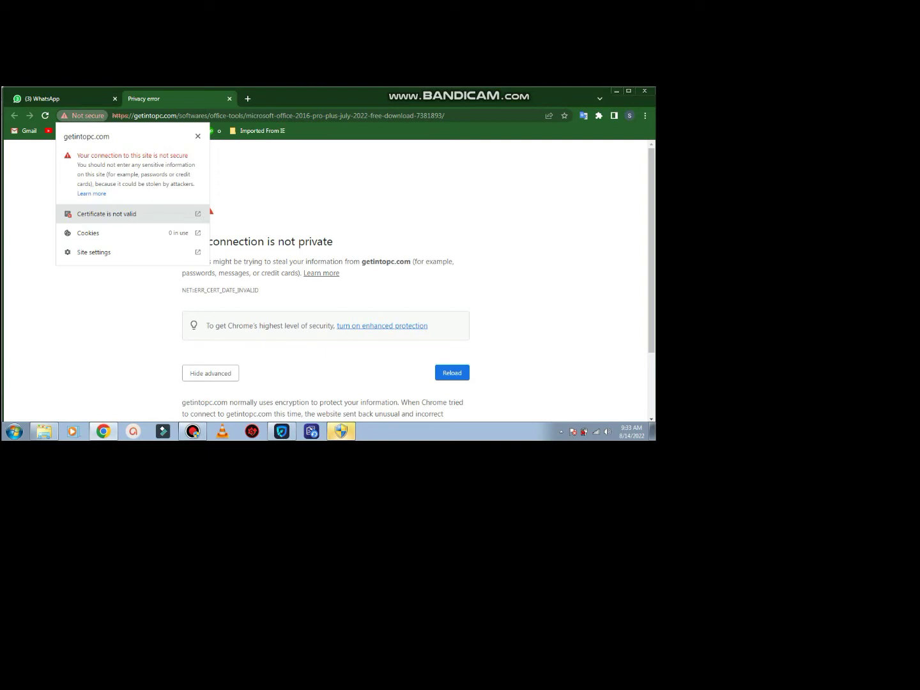
pyautogui.click(115, 214)
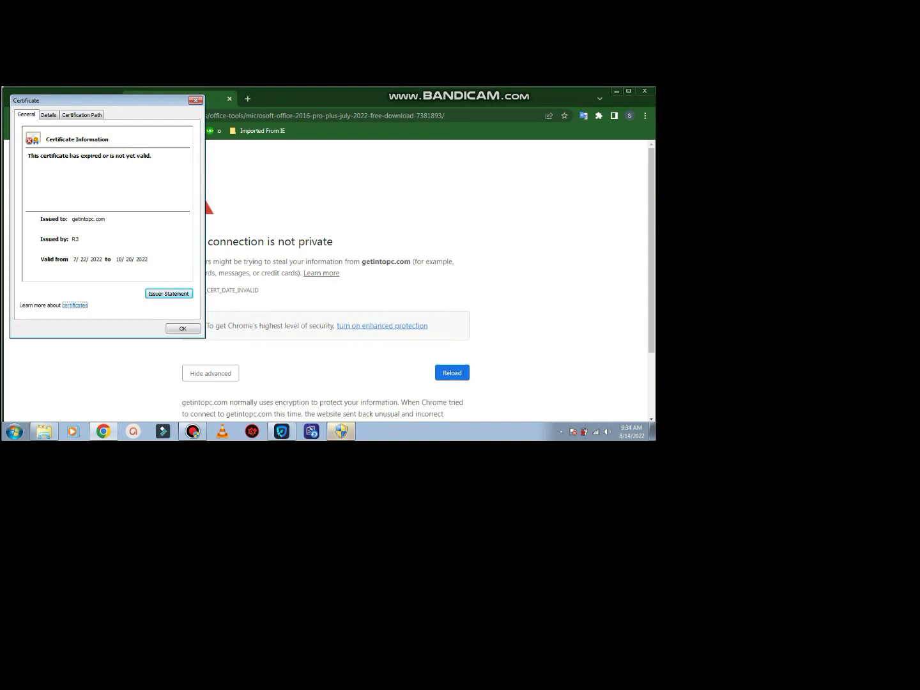
pyautogui.click(82, 115)
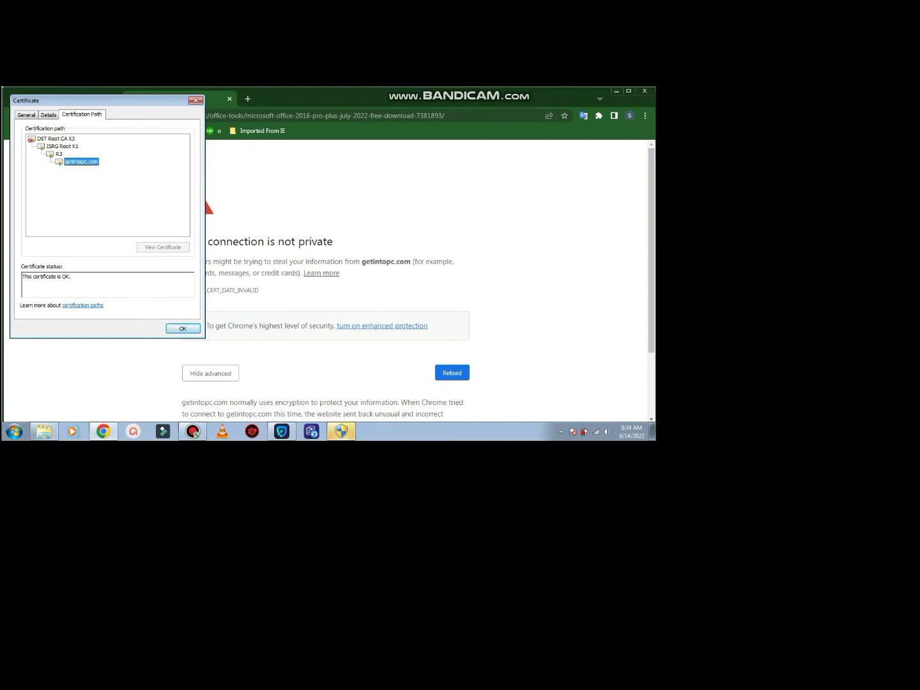
pyautogui.click(56, 139)
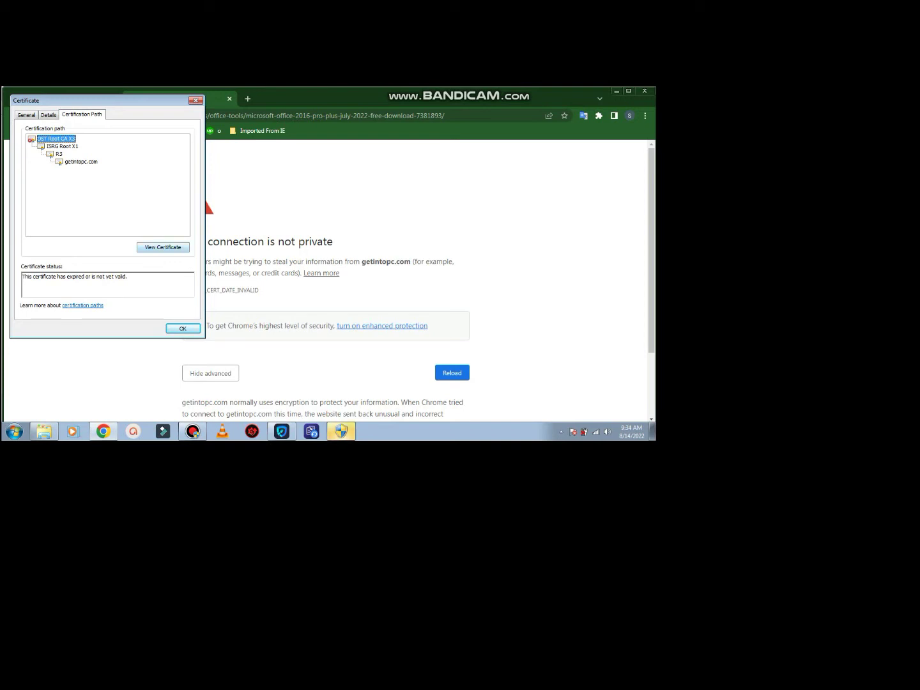
pyautogui.click(163, 248)
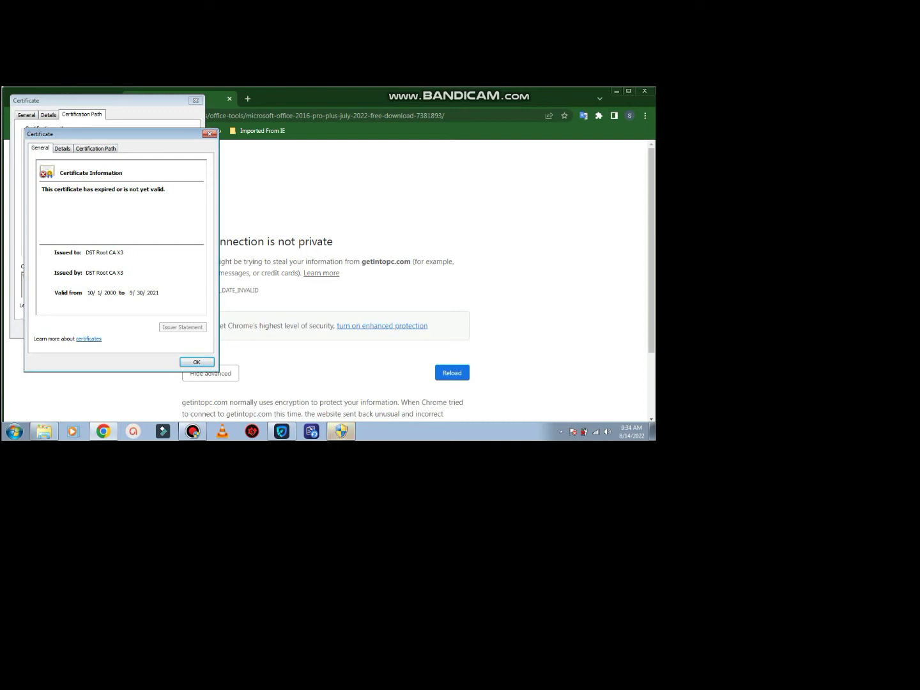
pyautogui.press('Return')
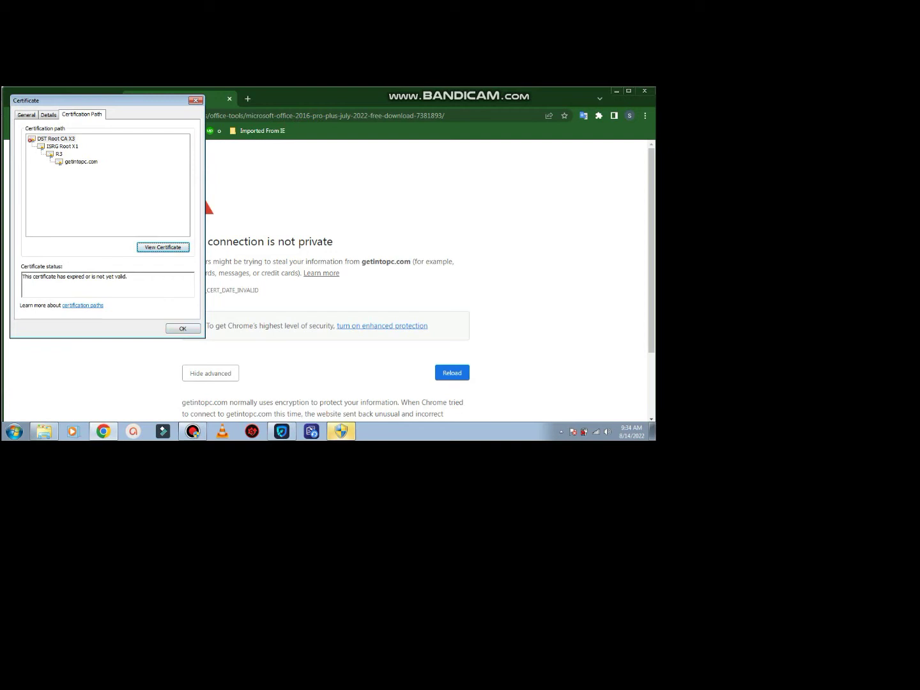
# Move the Certificate dialog aside, clear of the warning icon and heading on the error page
pyautogui.moveTo(96, 100); pyautogui.dragTo(302, 127)
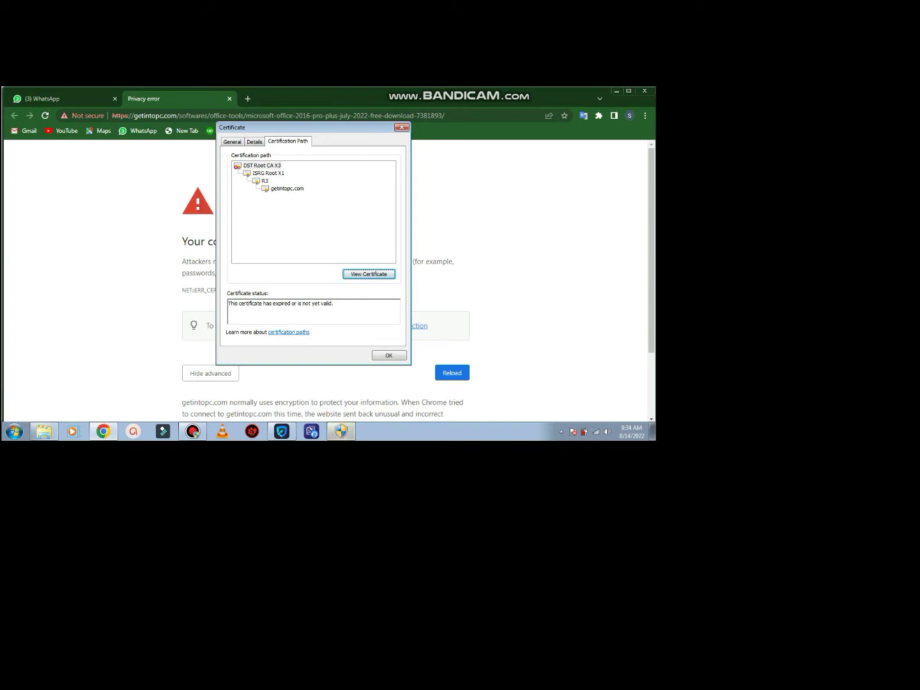
pyautogui.moveTo(302, 127); pyautogui.dragTo(464, 111)
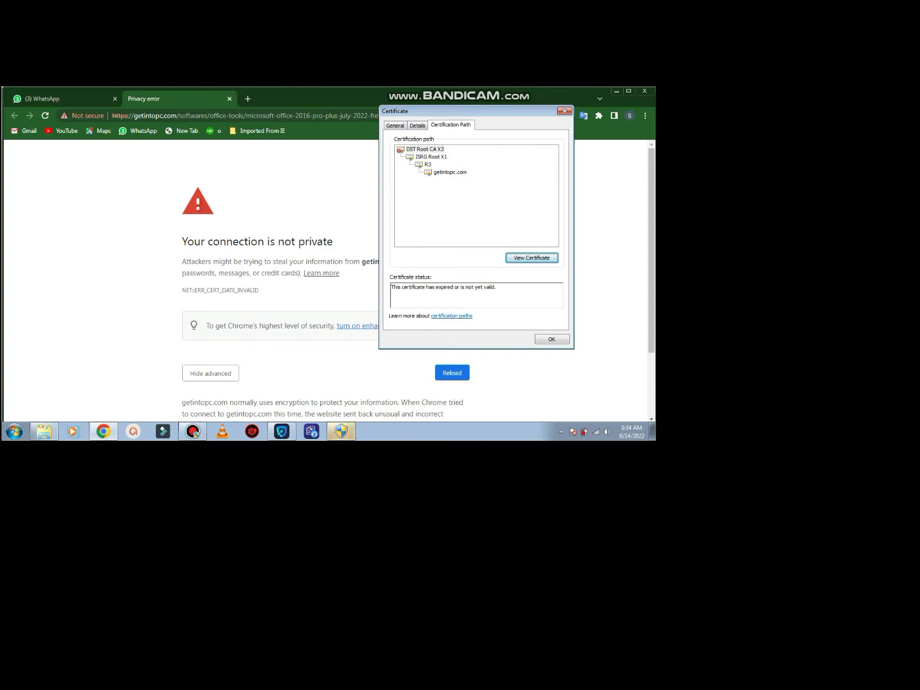
pyautogui.moveTo(447, 112); pyautogui.dragTo(450, 121)
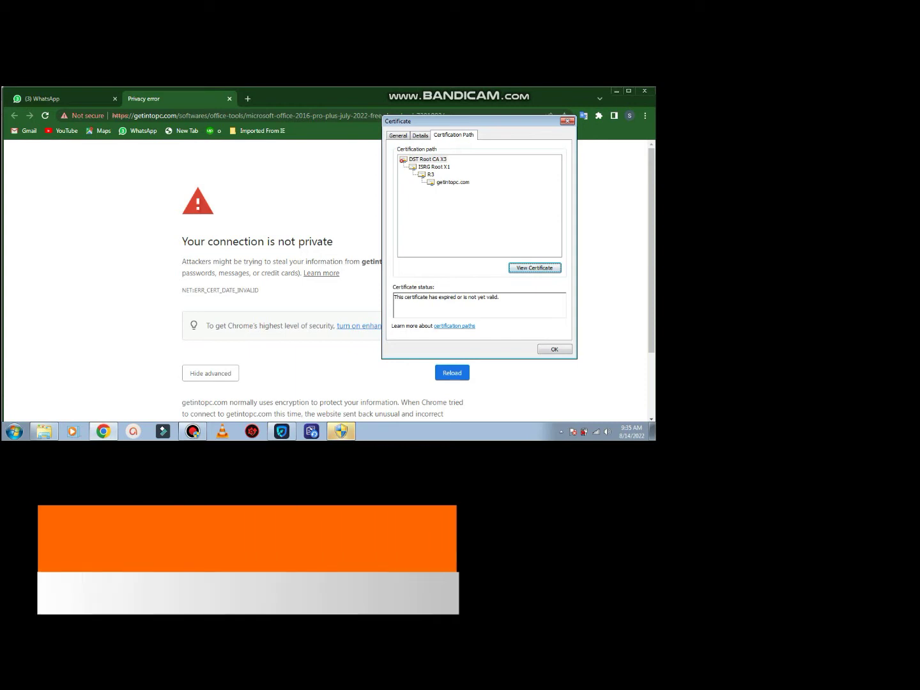
# Open Internet Options from the Network and Internet category of Control Panel
pyautogui.click(15, 432)
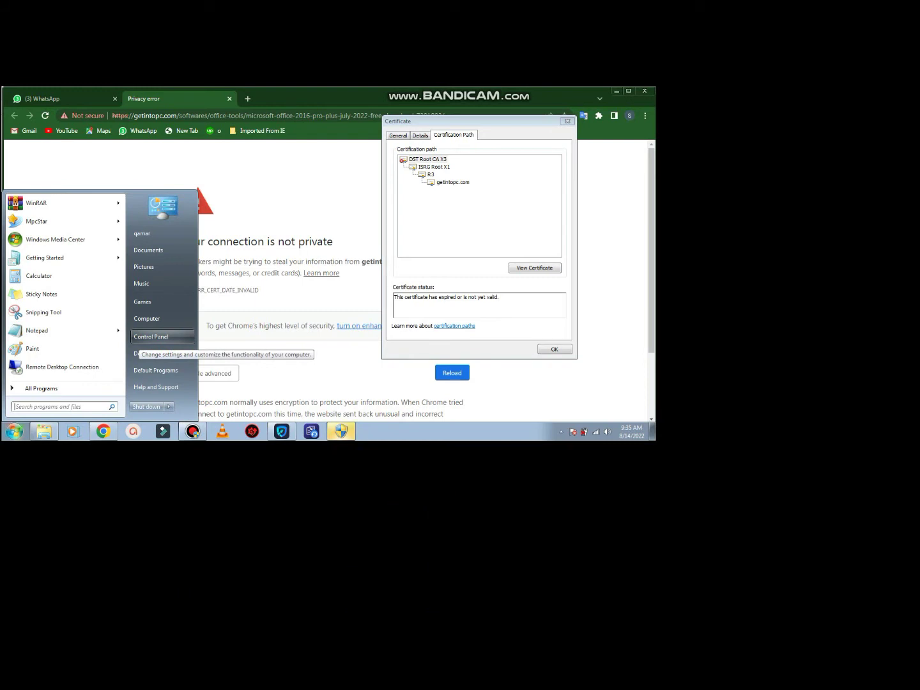
pyautogui.click(153, 336)
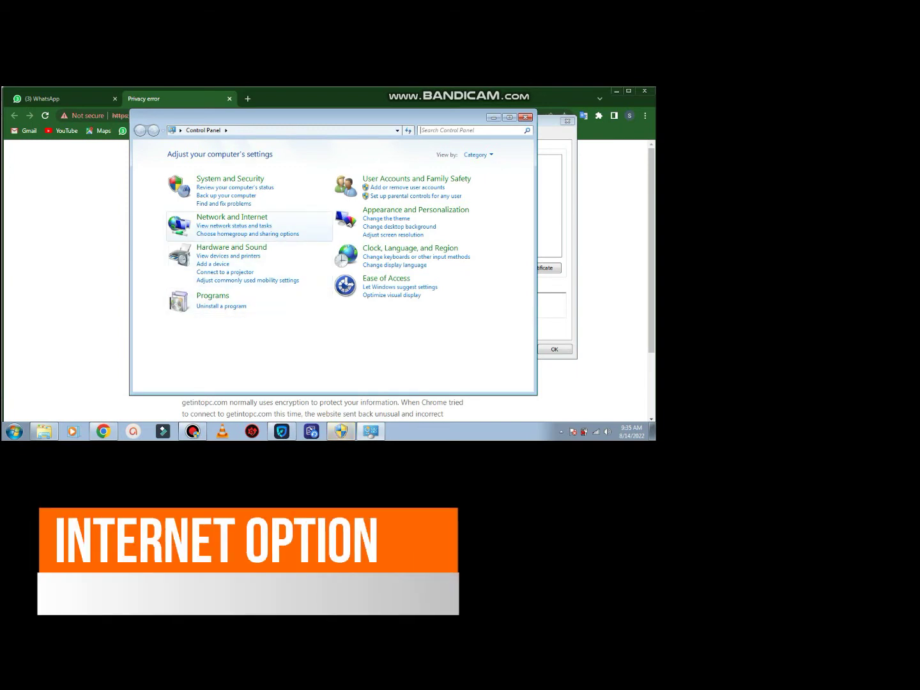
pyautogui.click(231, 218)
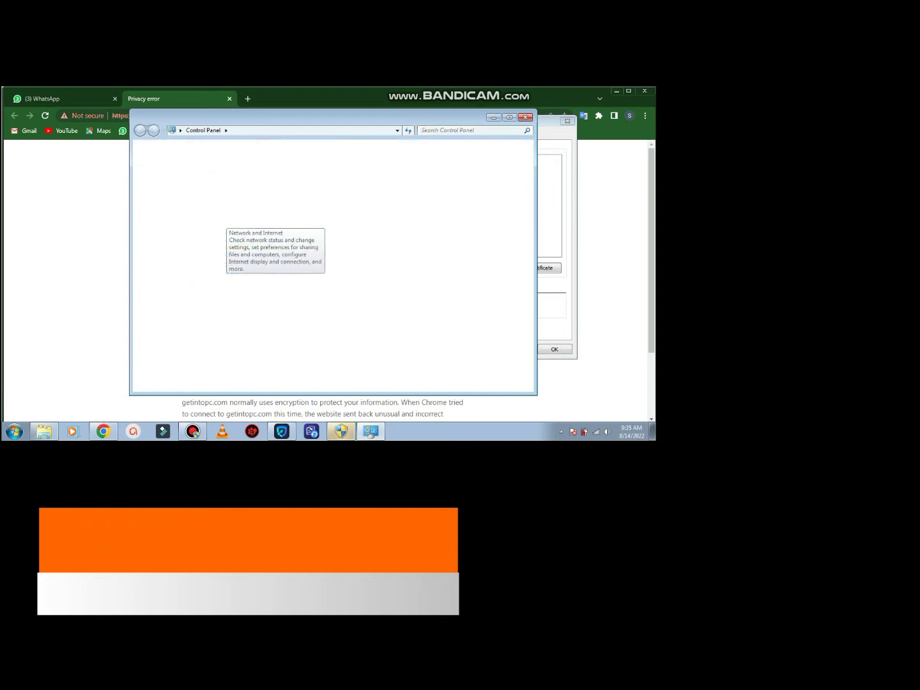
pyautogui.click(285, 206)
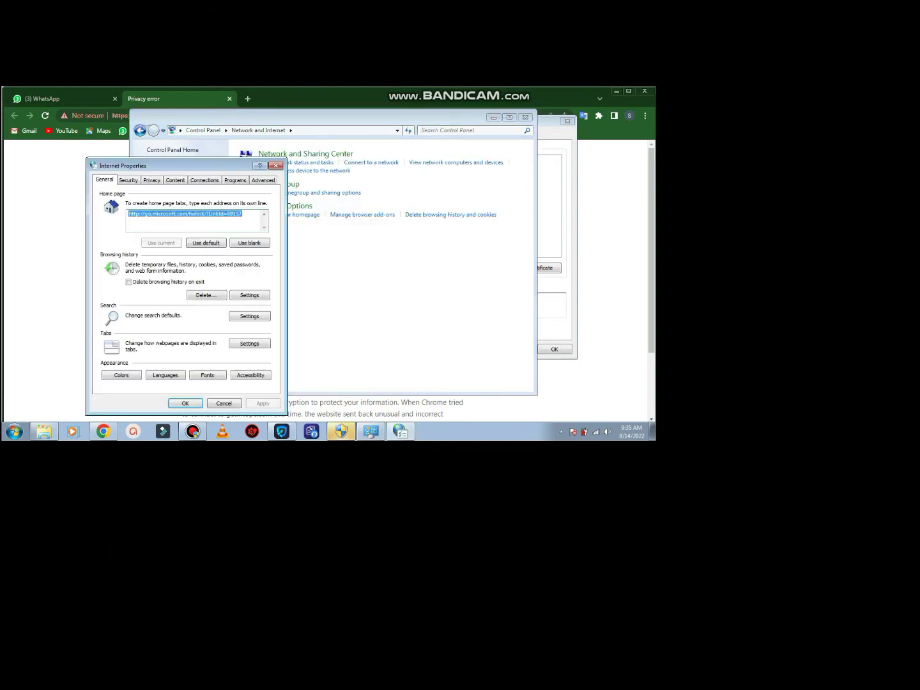
pyautogui.click(276, 166)
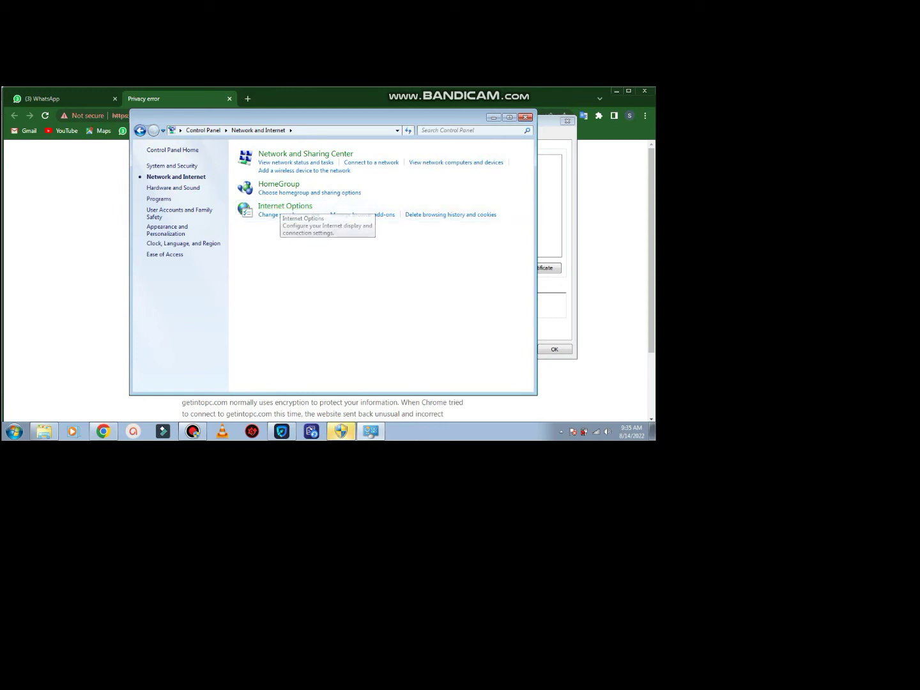
pyautogui.click(285, 206)
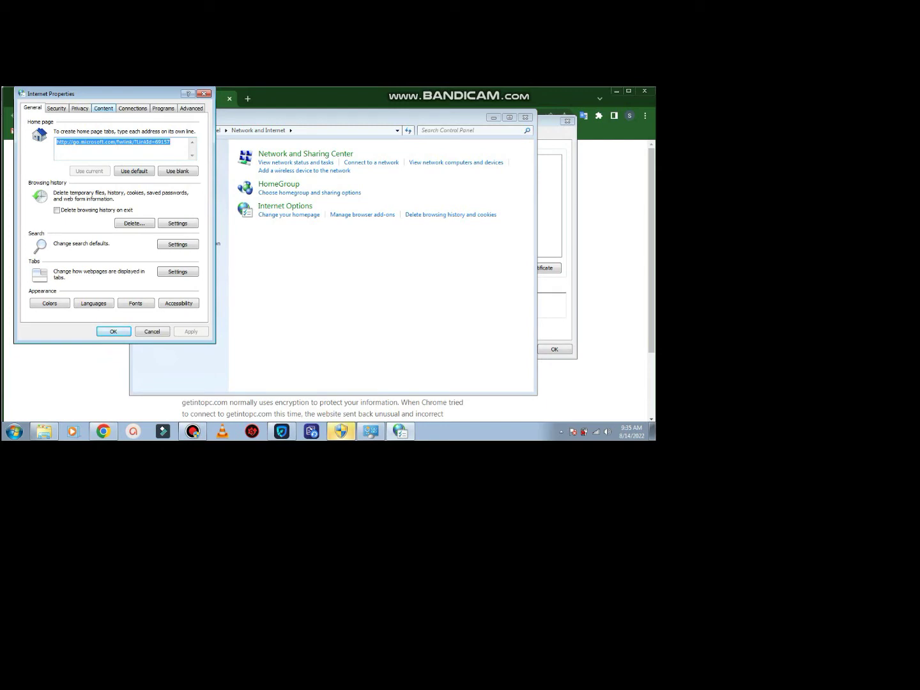
# Locate and select the DST Root CA X3 certificate among the system's Trusted Root Certification Authorities
pyautogui.click(103, 107)
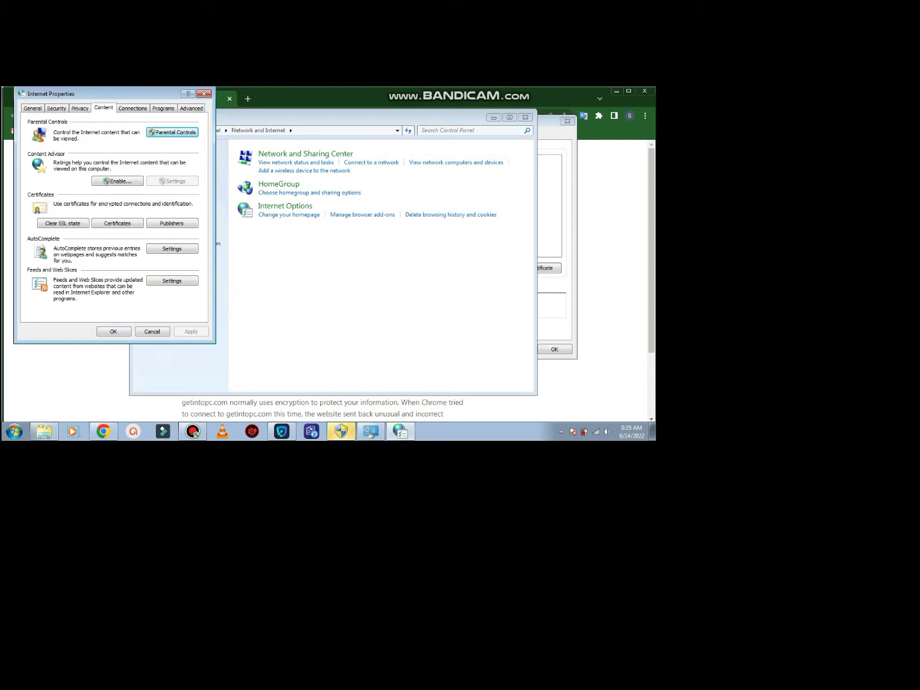
pyautogui.click(117, 223)
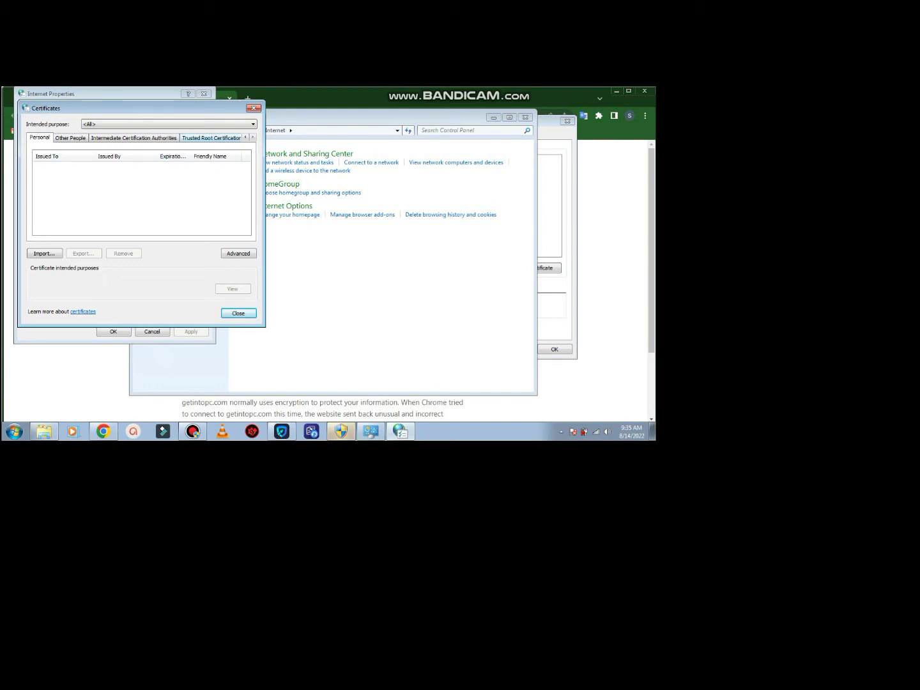
pyautogui.click(211, 138)
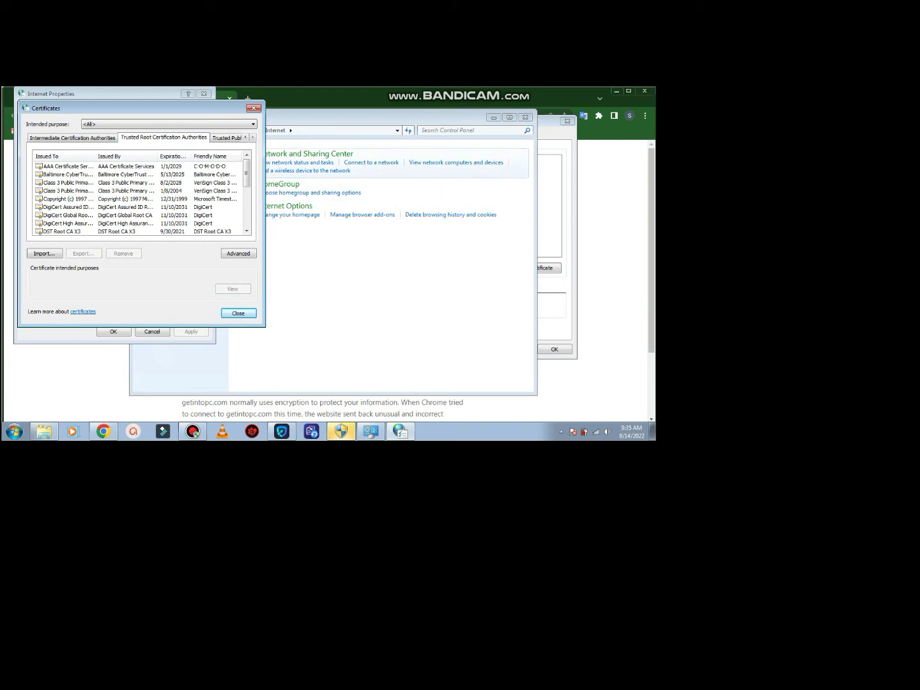
pyautogui.scroll(-1, 137, 198)
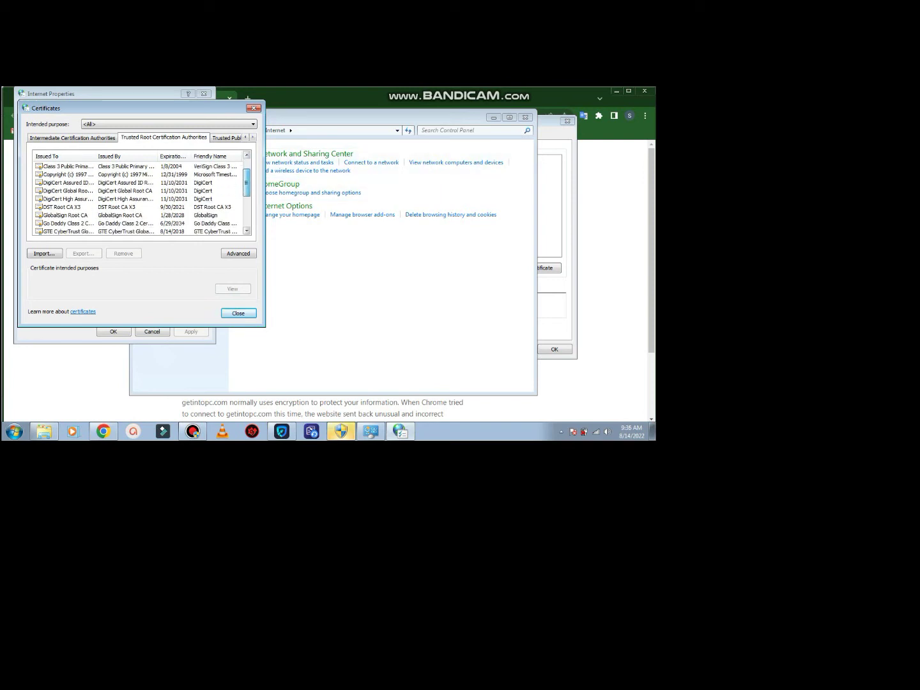
pyautogui.scroll(-3, 137, 194)
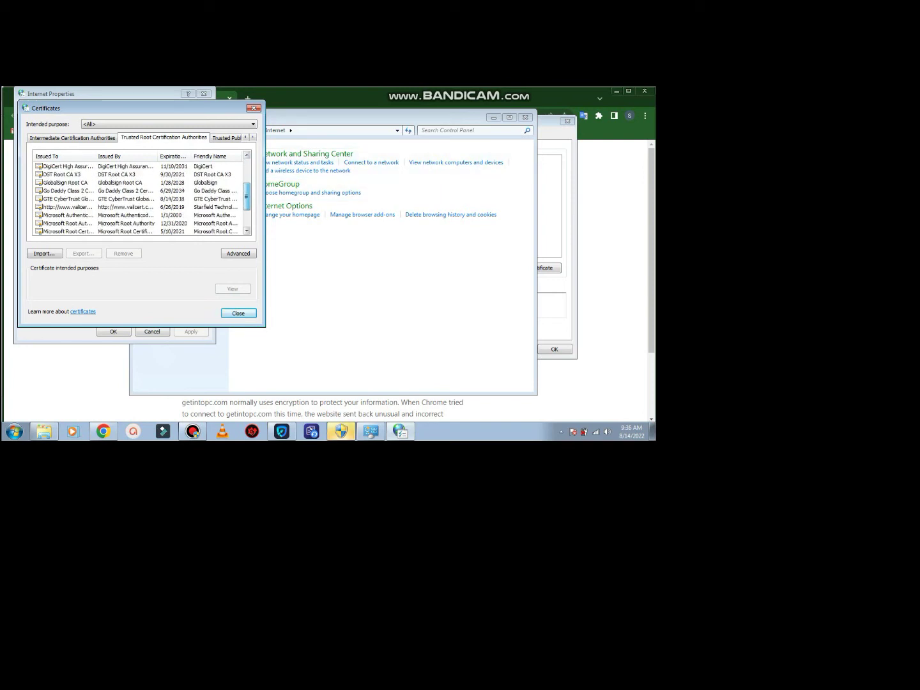
pyautogui.scroll(1, 138, 195)
pyautogui.scroll(2, 137, 199)
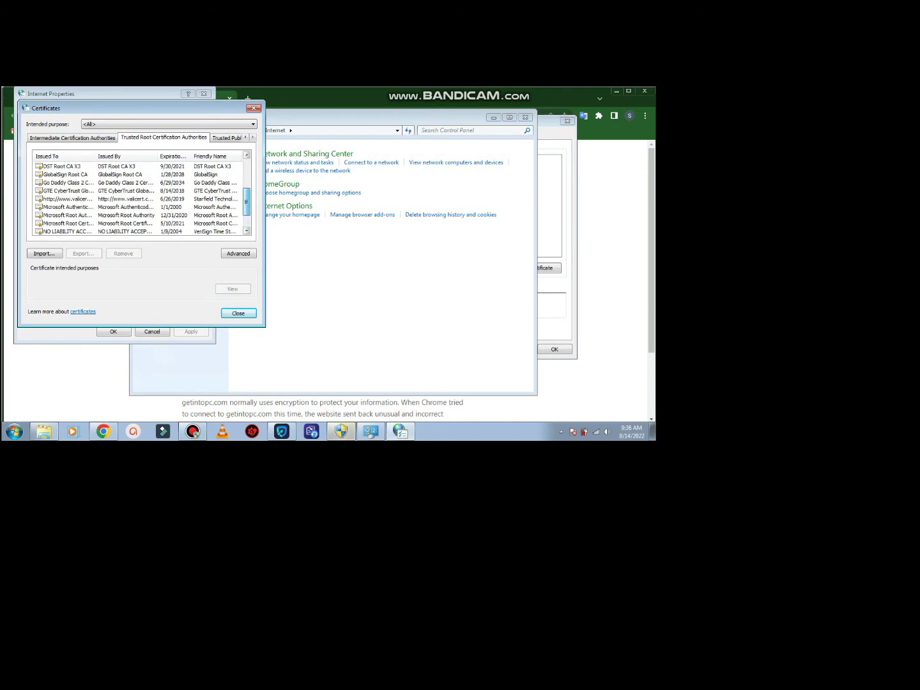
pyautogui.scroll(1, 138, 198)
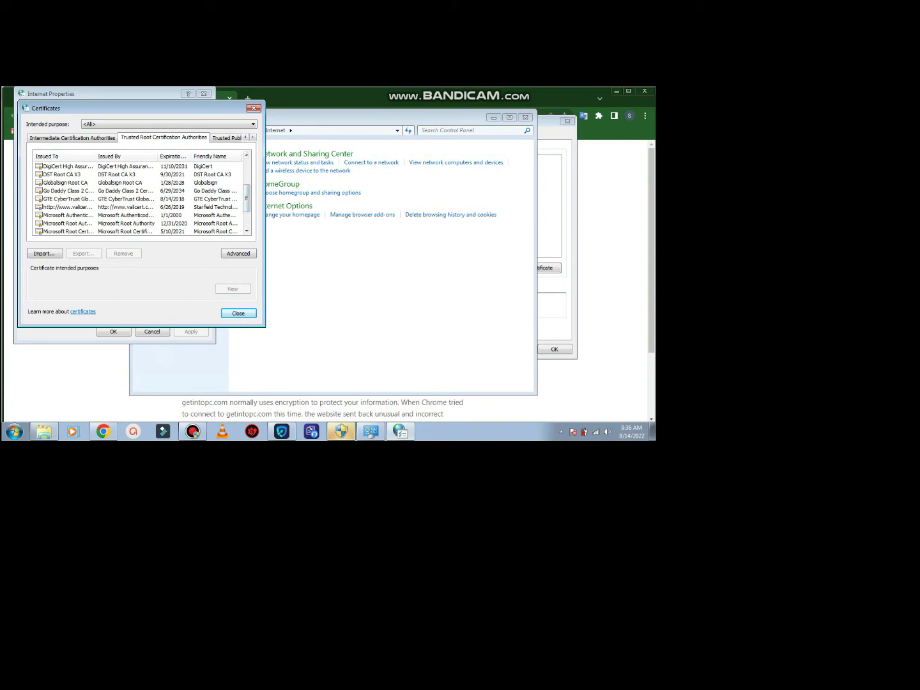
pyautogui.click(62, 174)
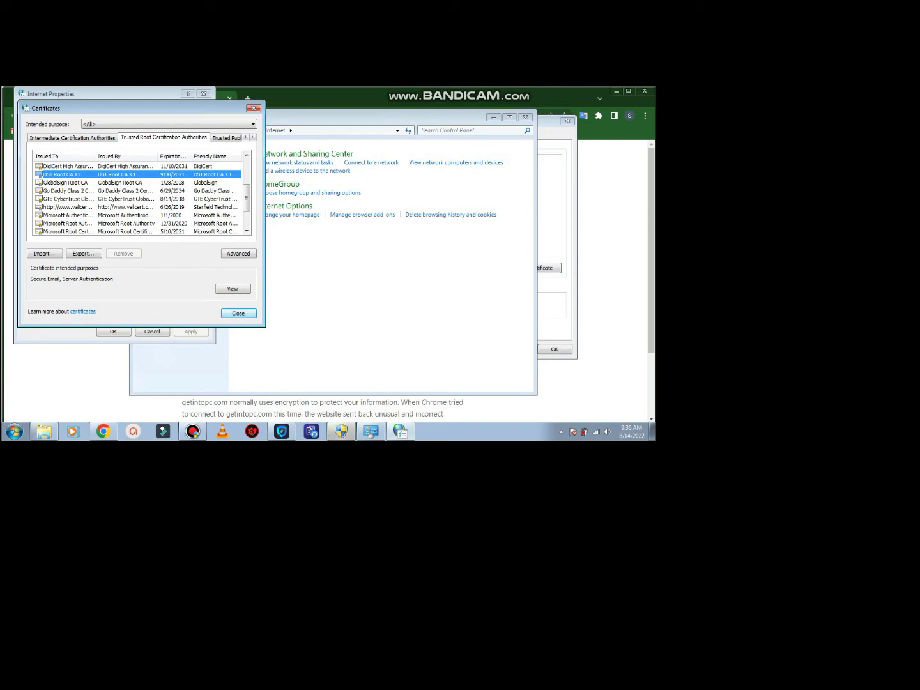
# Move the Certificates dialog clear of Internet Properties, and close the site's Certificate dialog over Chrome's error page
pyautogui.moveTo(95, 108); pyautogui.dragTo(326, 146)
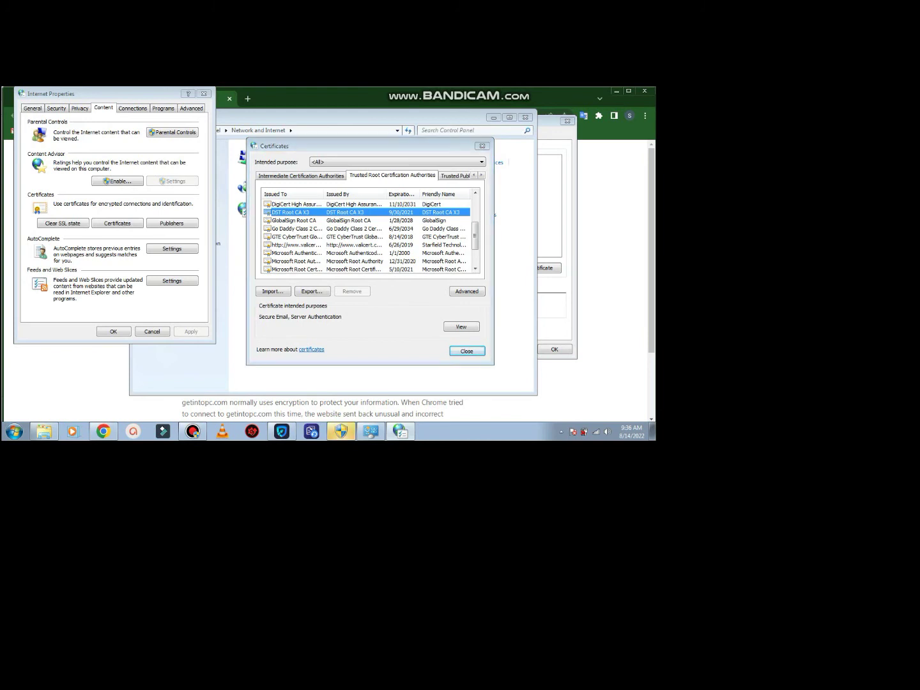
pyautogui.moveTo(470, 146); pyautogui.dragTo(486, 155)
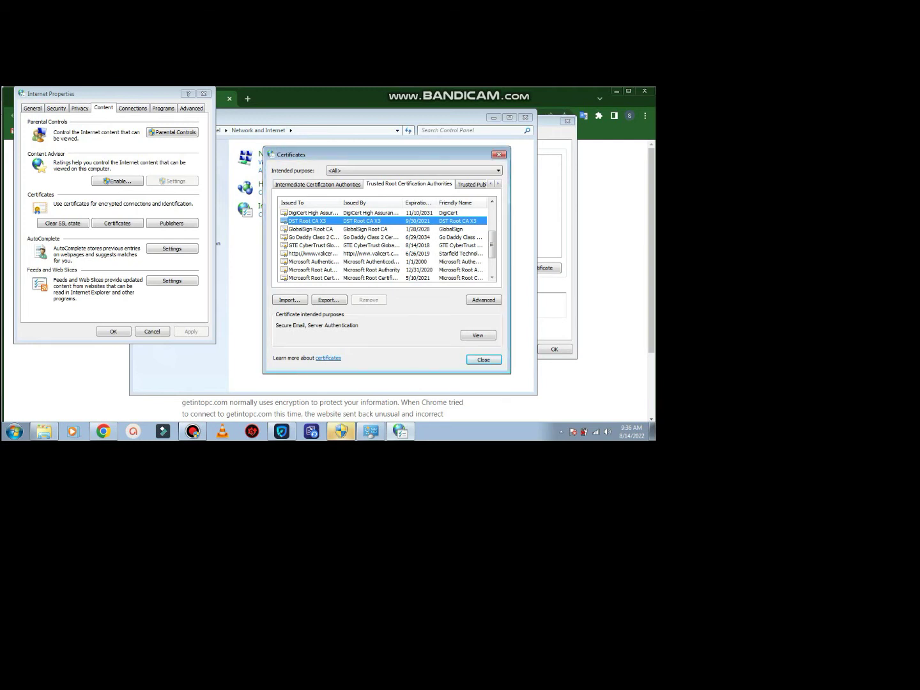
pyautogui.click(103, 432)
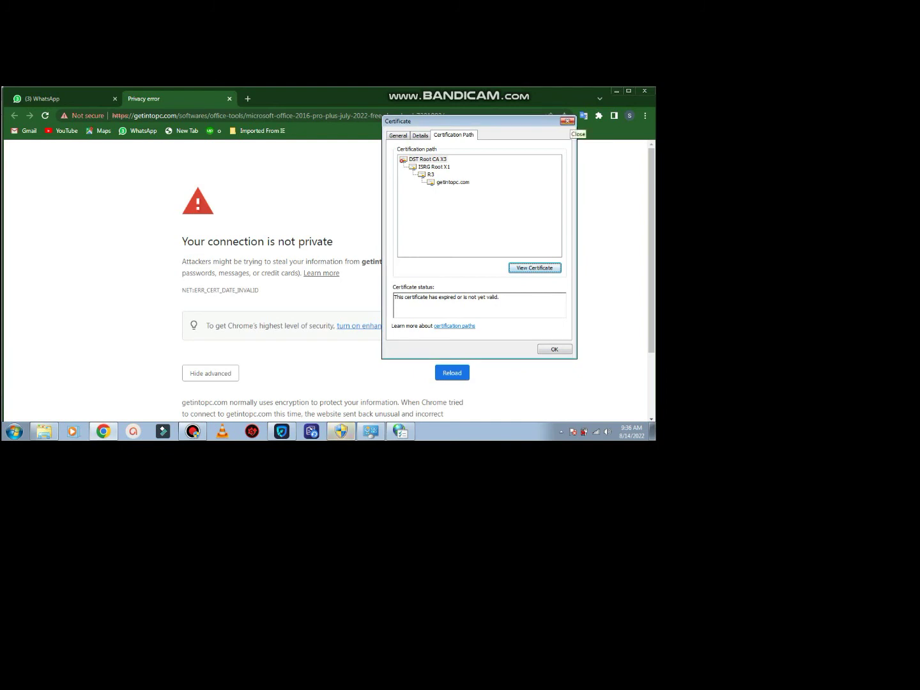
pyautogui.click(566, 121)
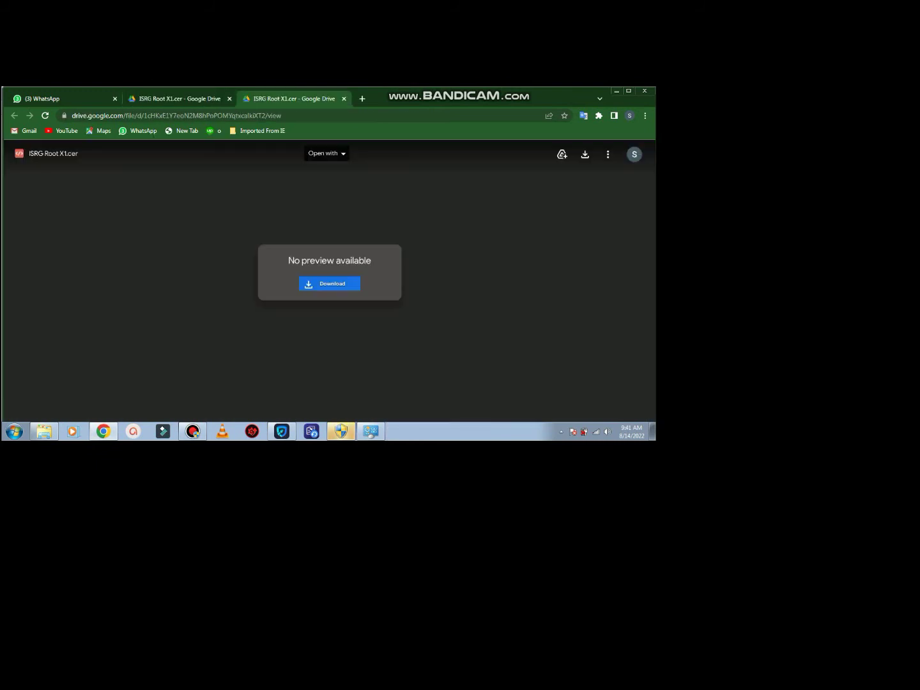
# Download ISRG Root X1.cer from Google Drive despite the missing virus scan, and show it in its Downloads folder
pyautogui.click(330, 284)
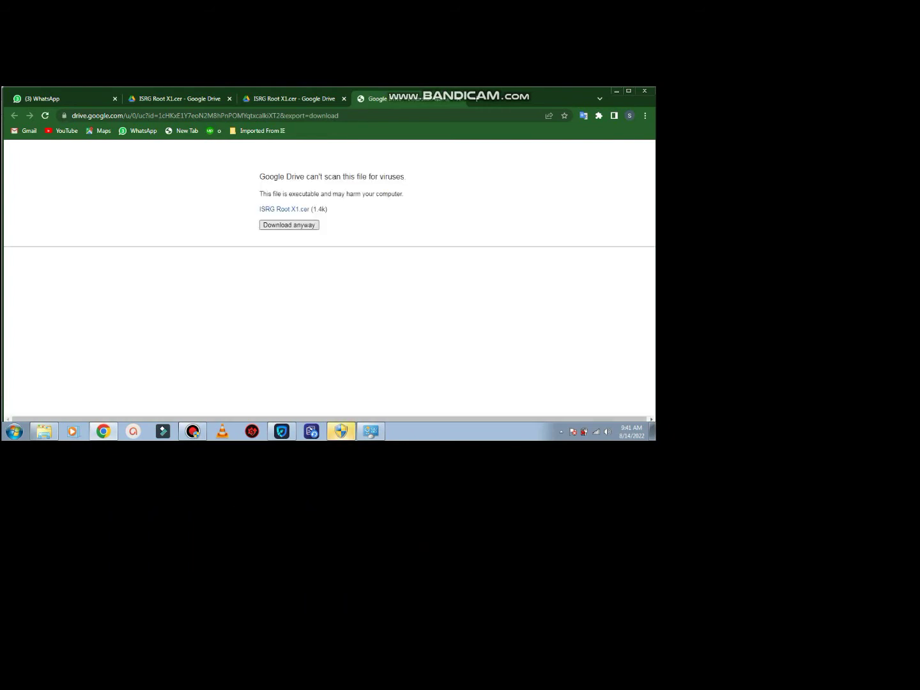
pyautogui.click(290, 225)
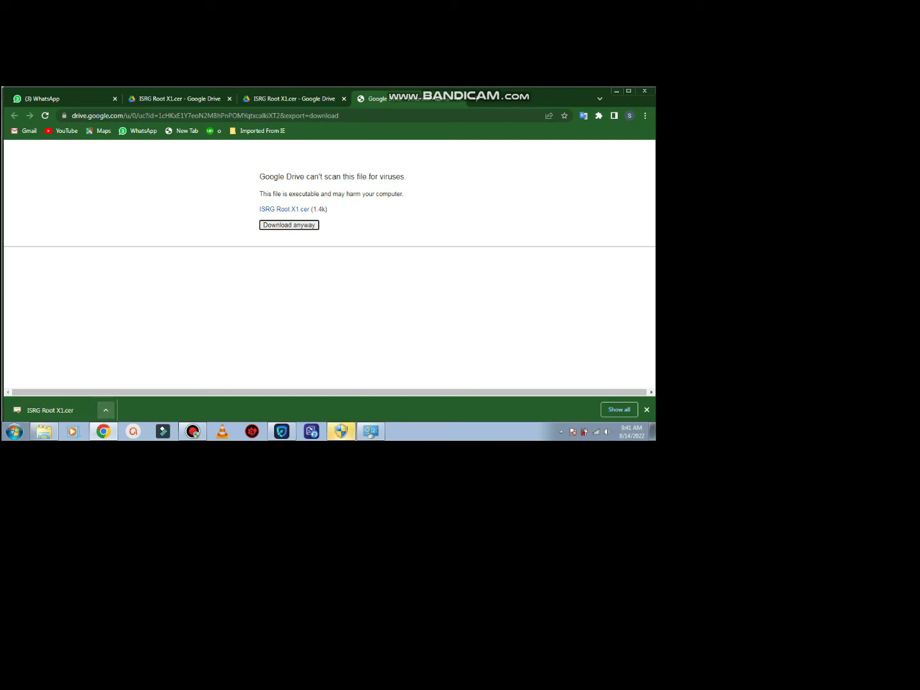
pyautogui.click(106, 411)
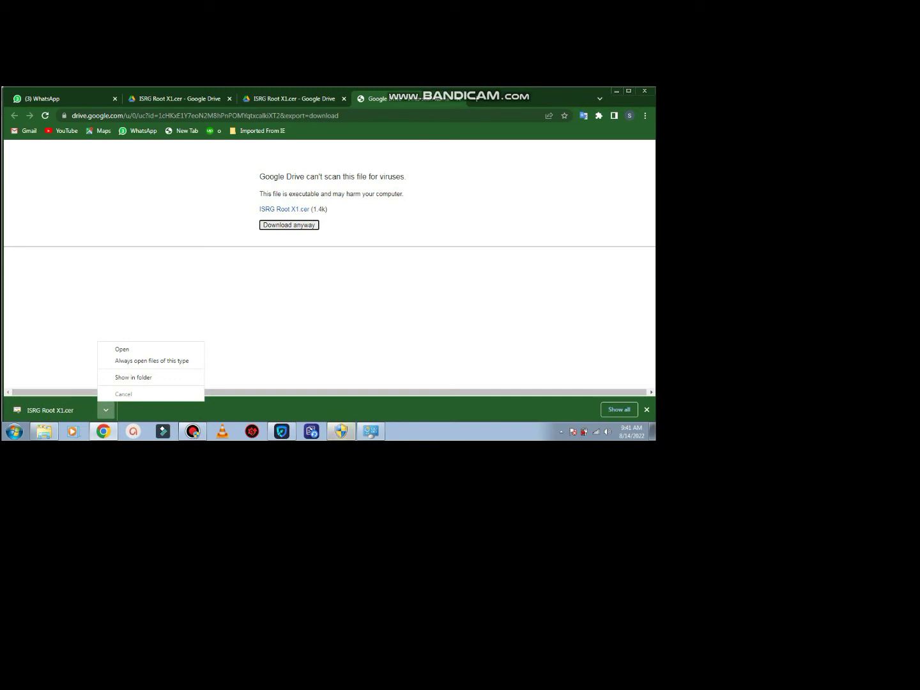
pyautogui.press('Escape')
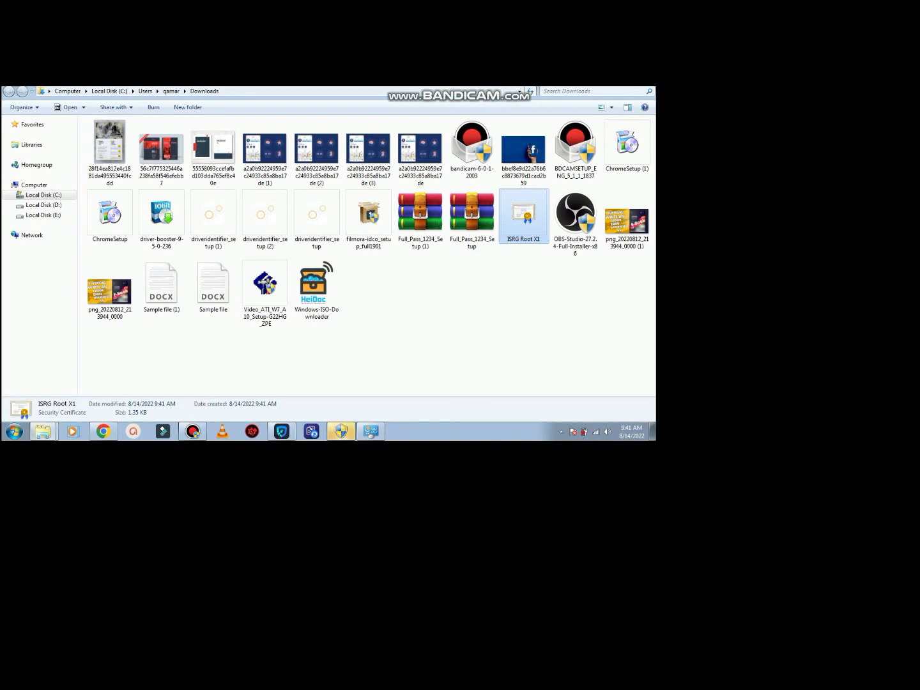
# Move the ISRG Root X1 certificate file from Downloads into a new folder created on Local Disk (D:)
pyautogui.moveTo(523, 217); pyautogui.dragTo(483, 311)
pyautogui.moveTo(524, 220); pyautogui.dragTo(376, 286)
pyautogui.click(376, 286)
pyautogui.click(524, 217)
pyautogui.rightClick(510, 221)
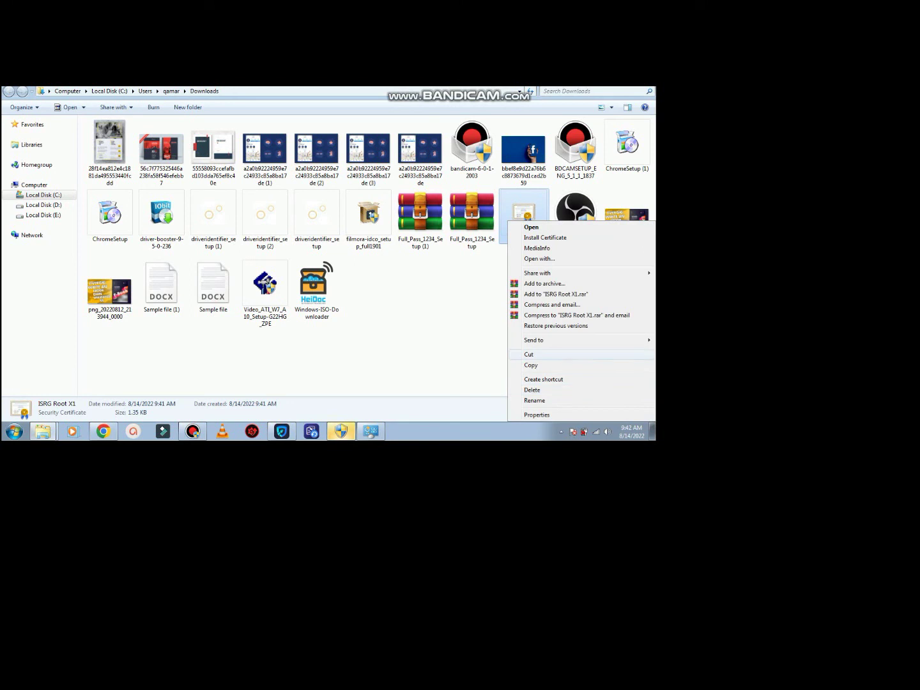
pyautogui.click(529, 354)
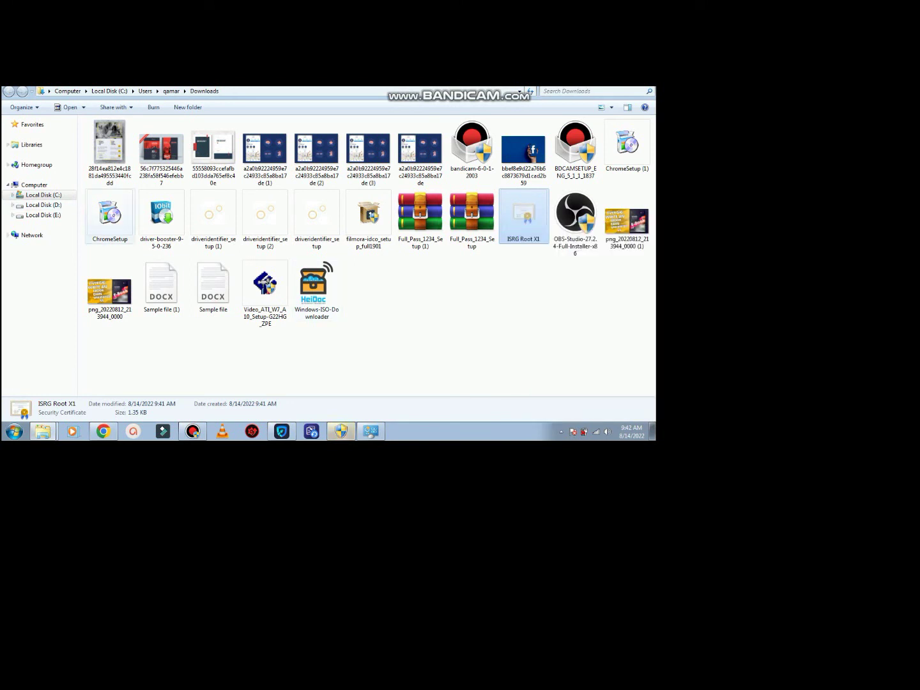
pyautogui.click(44, 204)
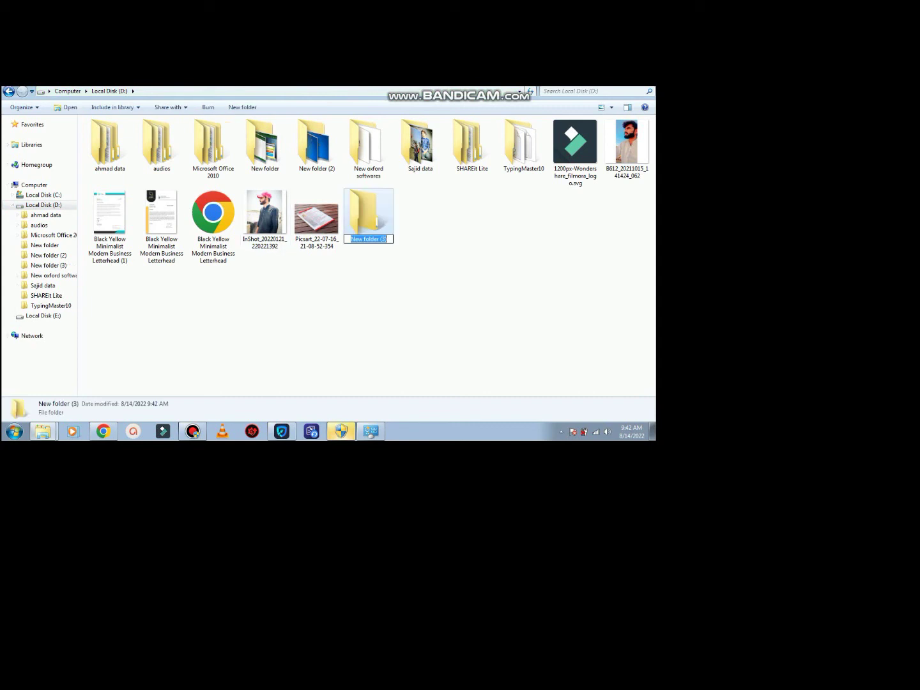
pyautogui.press('Return')
pyautogui.press('Return')
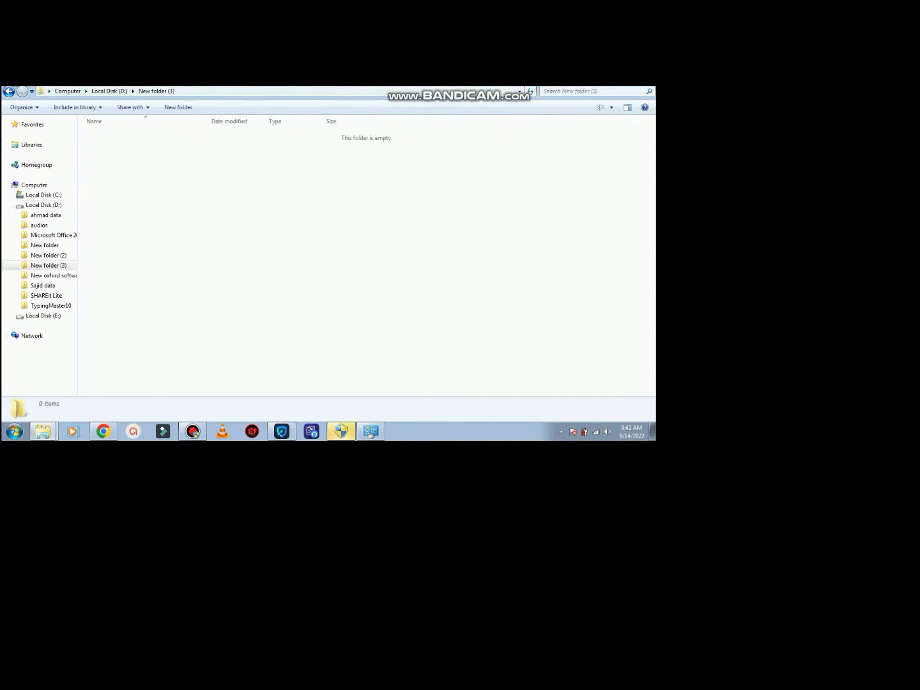
pyautogui.rightClick(286, 225)
pyautogui.click(311, 292)
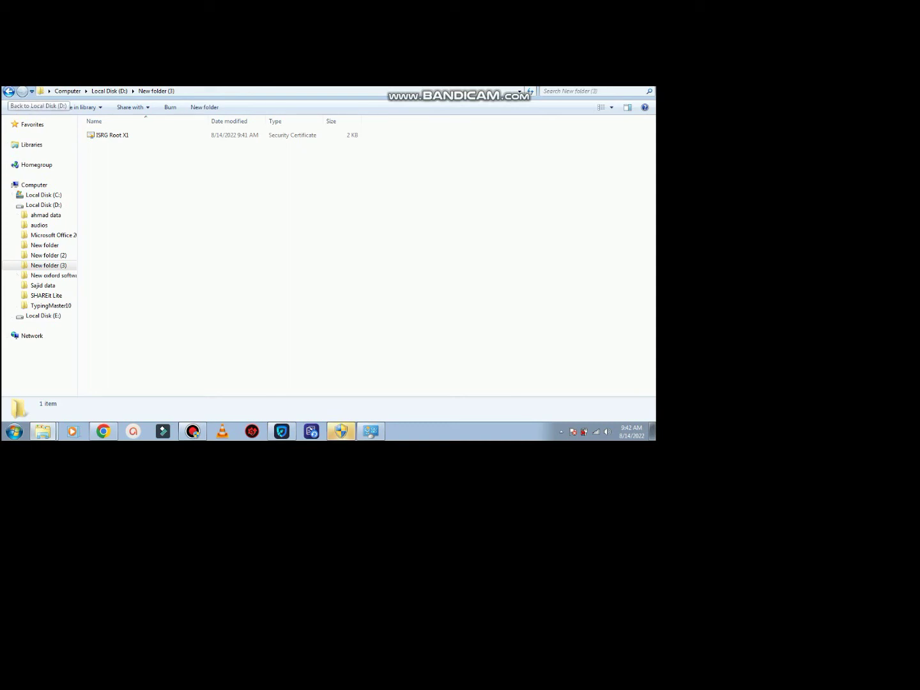
# Go back from the new folder on Local Disk (D:) to the Downloads folder
pyautogui.doubleClick(8, 91)
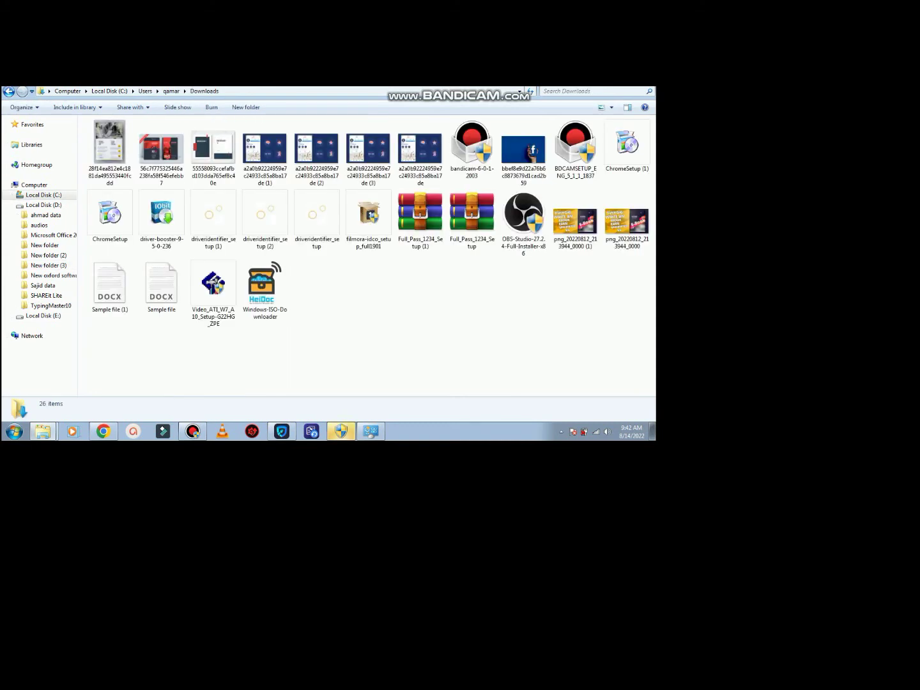
pyautogui.click(9, 91)
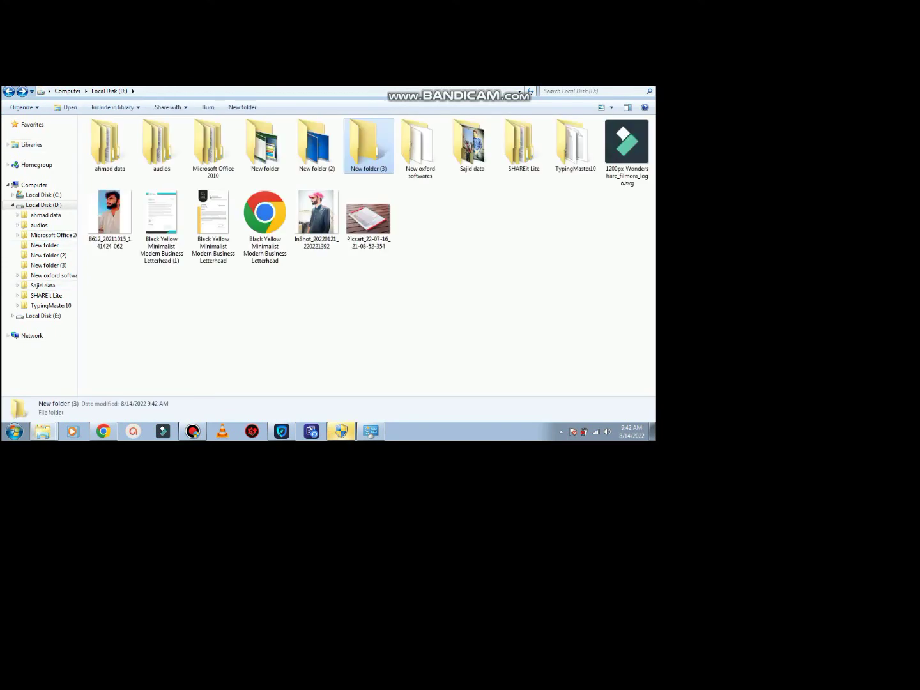
pyautogui.press('Return')
pyautogui.press('BackSpace')
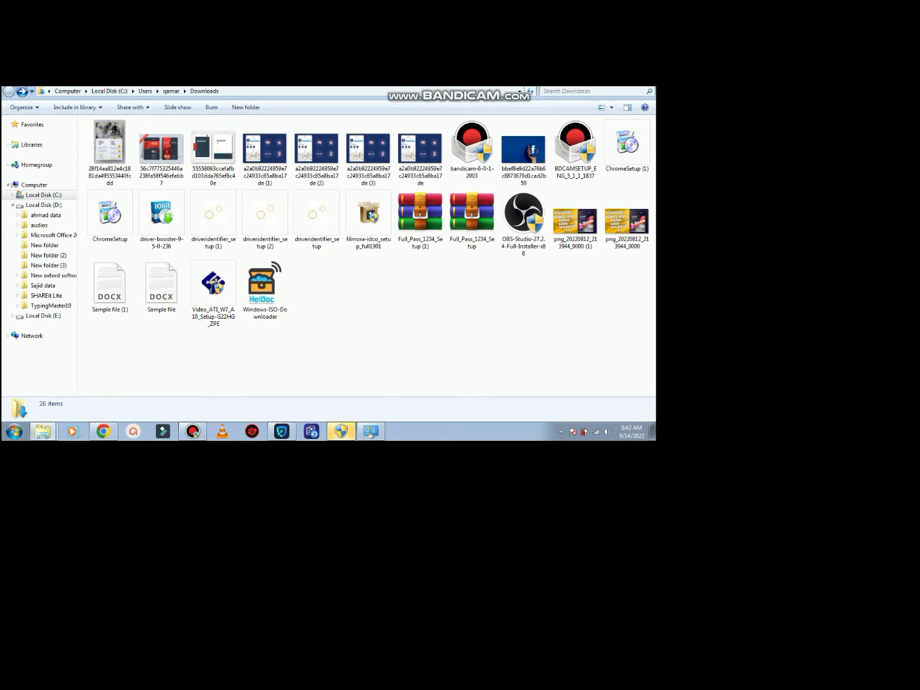
# Reopen Internet Options from Control Panel's Network and Internet category
pyautogui.click(14, 432)
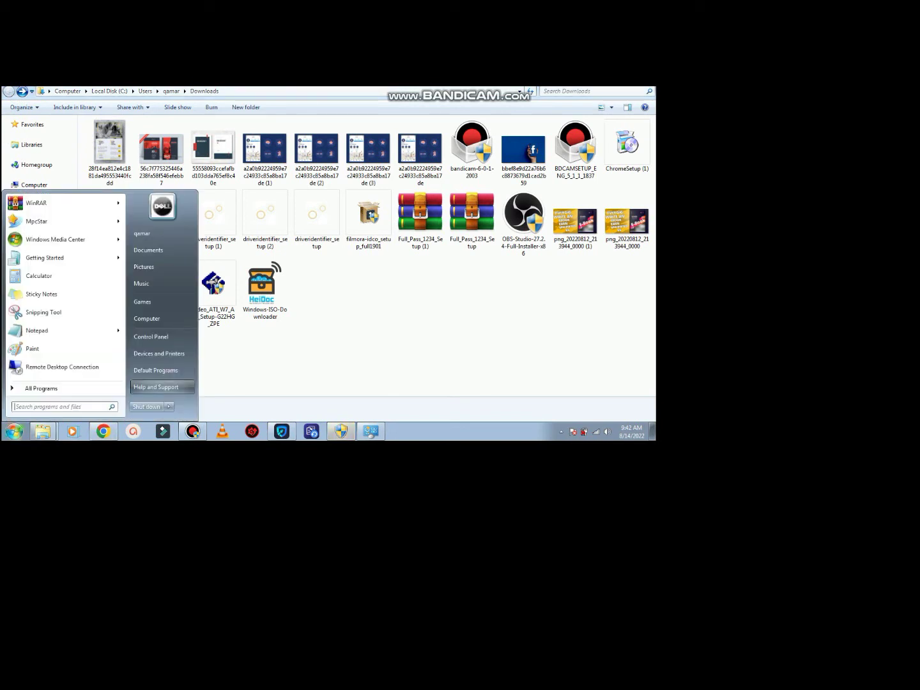
pyautogui.press('Escape')
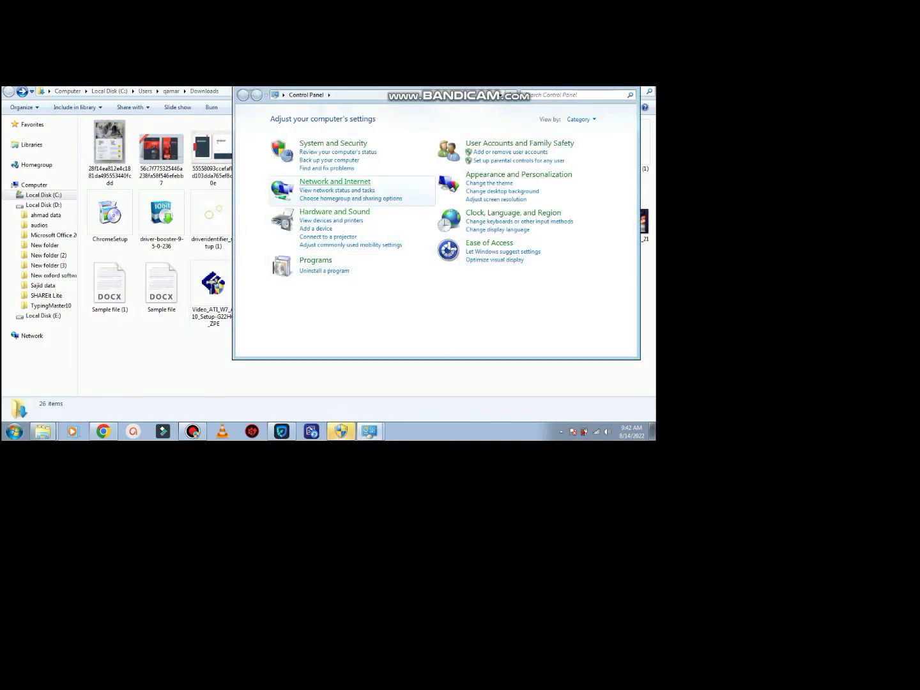
pyautogui.click(335, 182)
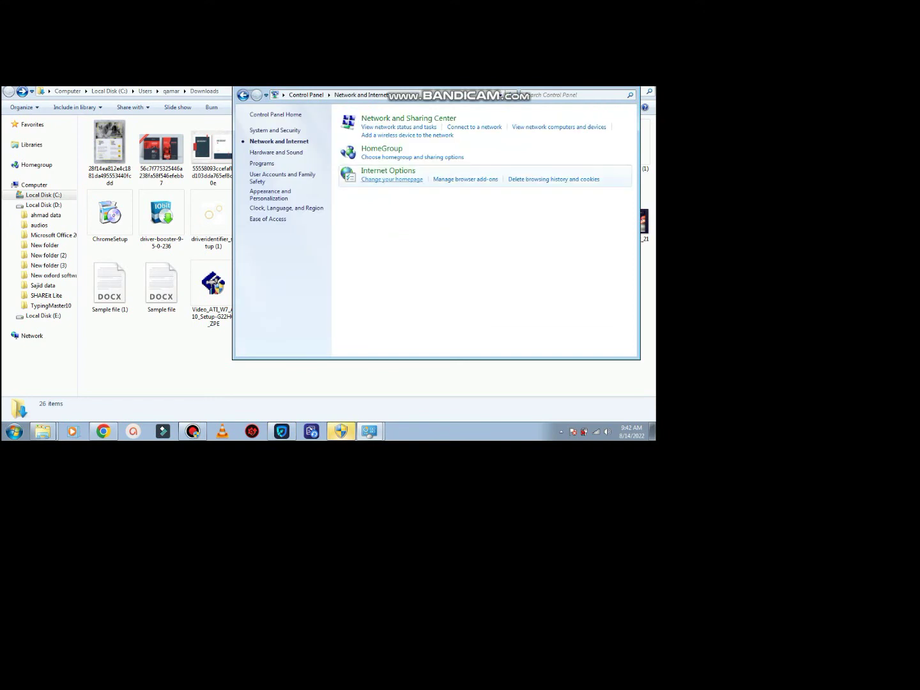
pyautogui.click(389, 171)
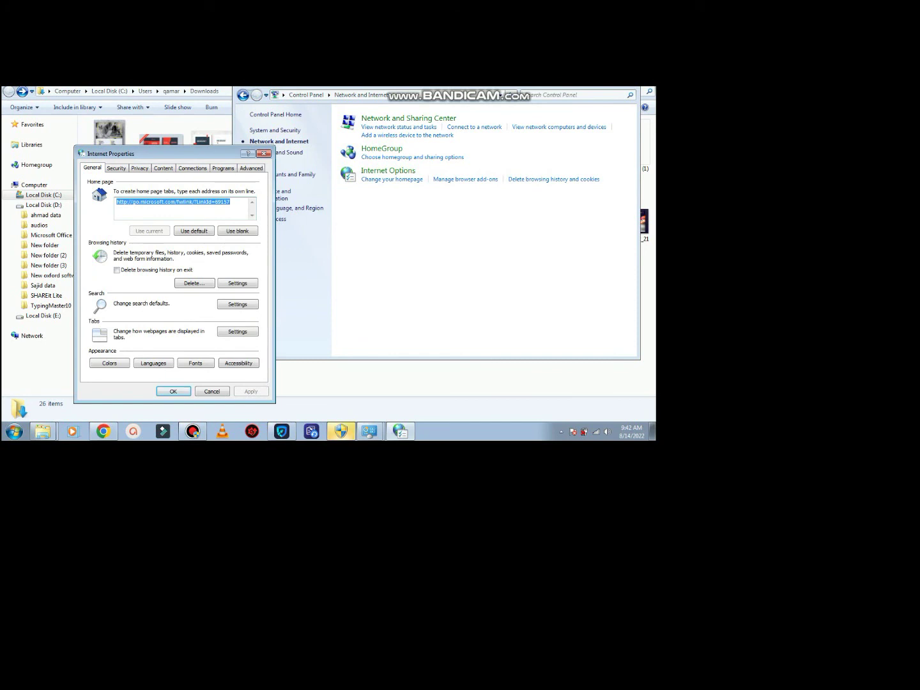
# Open the system's certificate manager from Internet Properties and show the Trusted Root Certification Authorities store
pyautogui.click(162, 169)
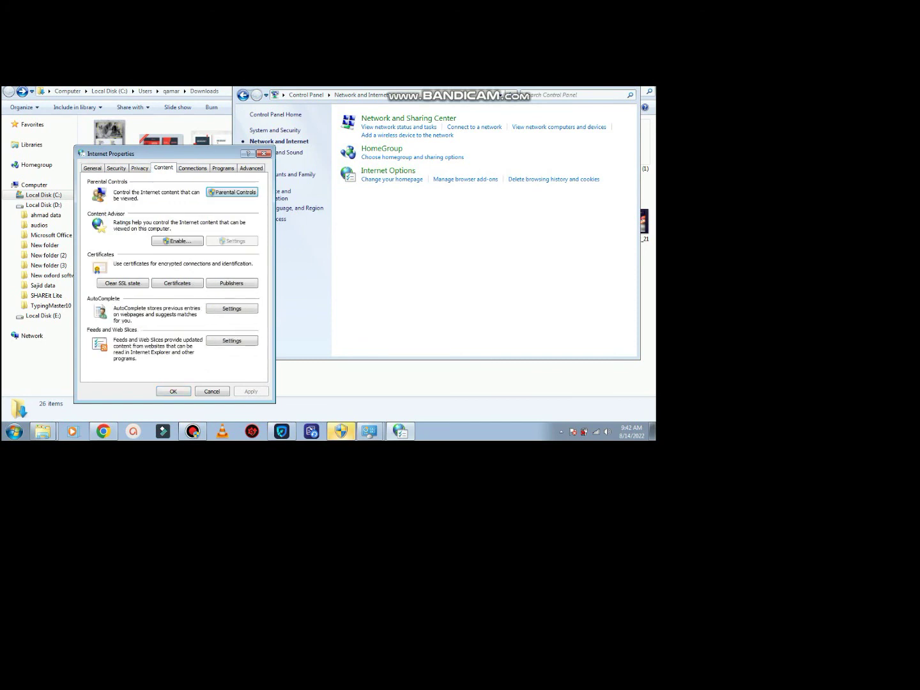
pyautogui.click(177, 284)
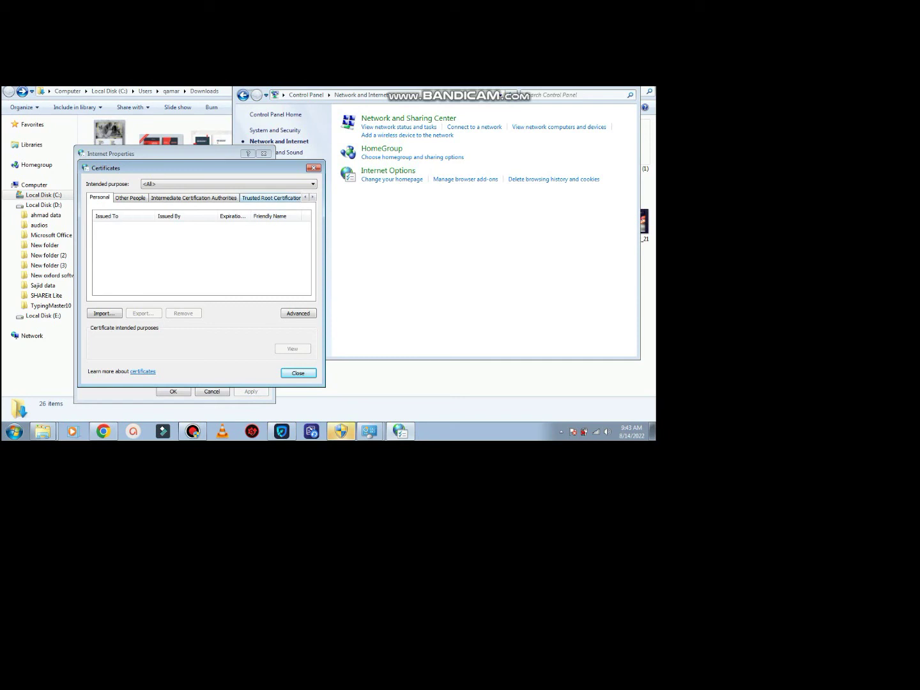
pyautogui.click(272, 198)
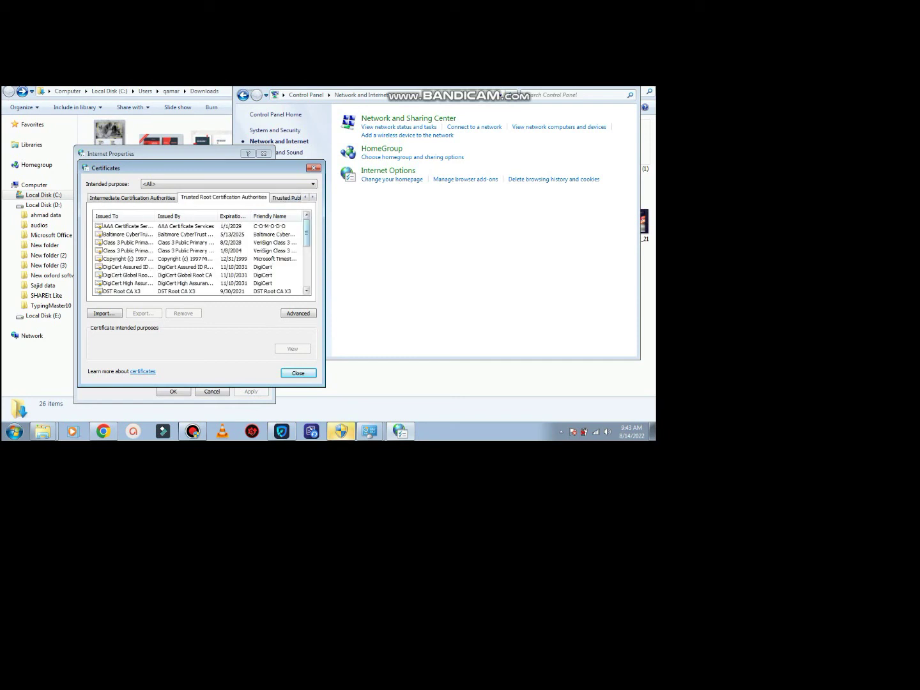
pyautogui.scroll(-2, 198, 259)
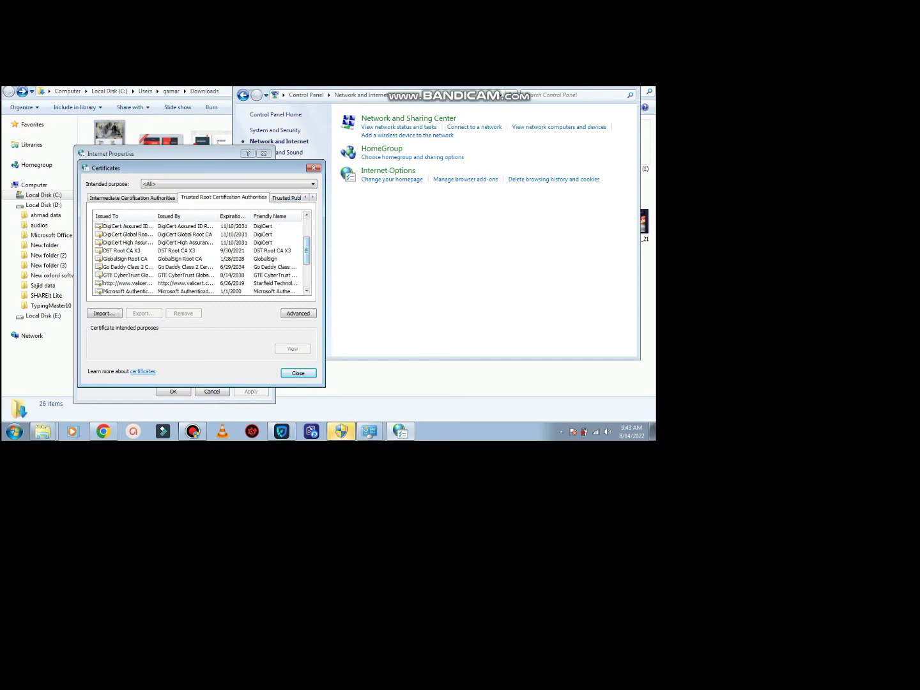
# Start a certificate import into Trusted Root Certification Authorities and choose ISRG Root X1.cer from New folder (3) on Local Disk (D:)
pyautogui.click(103, 313)
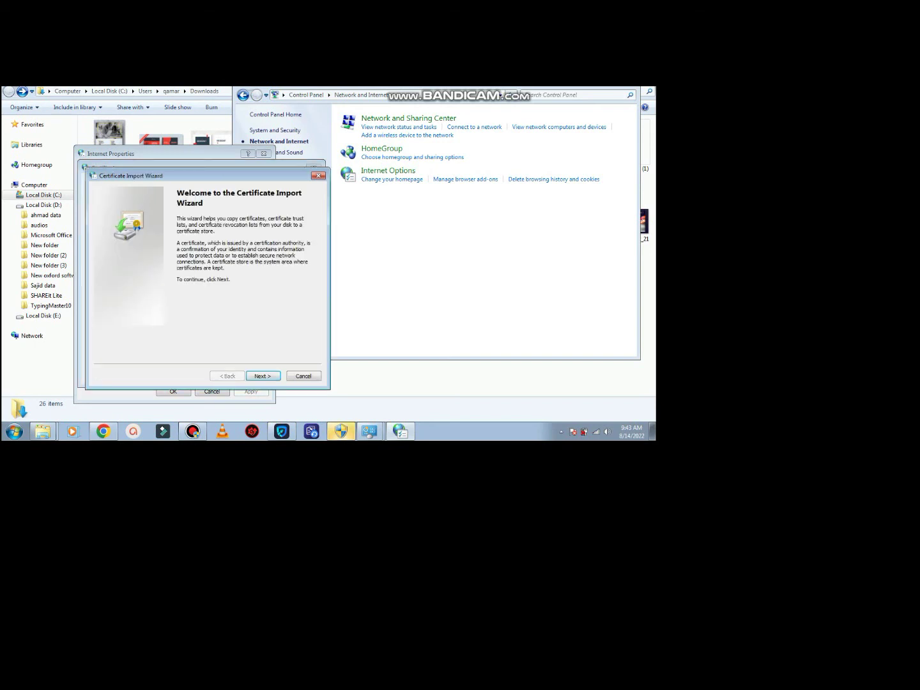
pyautogui.press('Return')
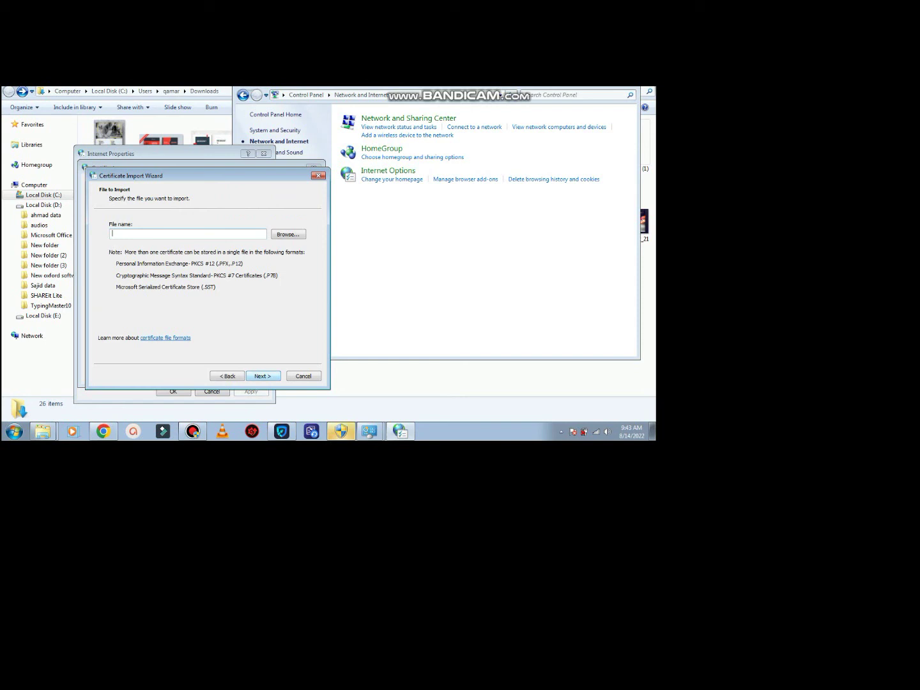
pyautogui.press('Tab')
pyautogui.press('Return')
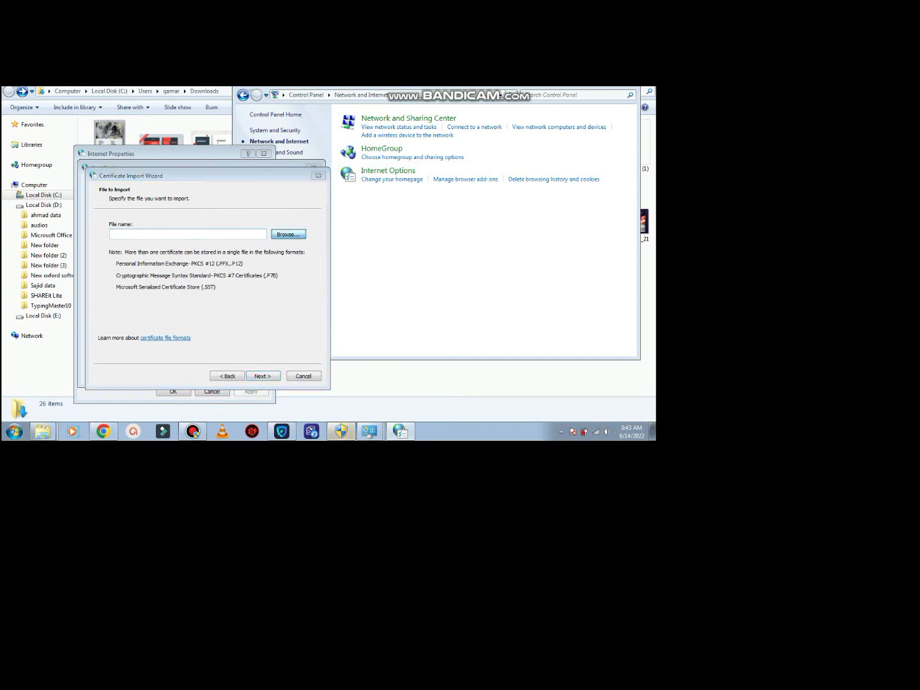
pyautogui.click(136, 312)
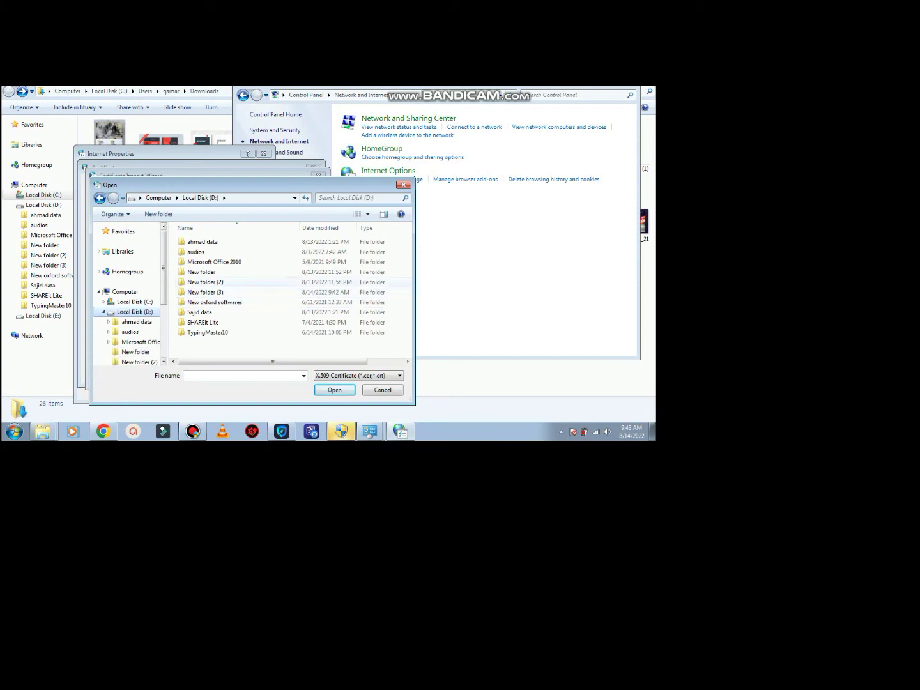
pyautogui.doubleClick(203, 292)
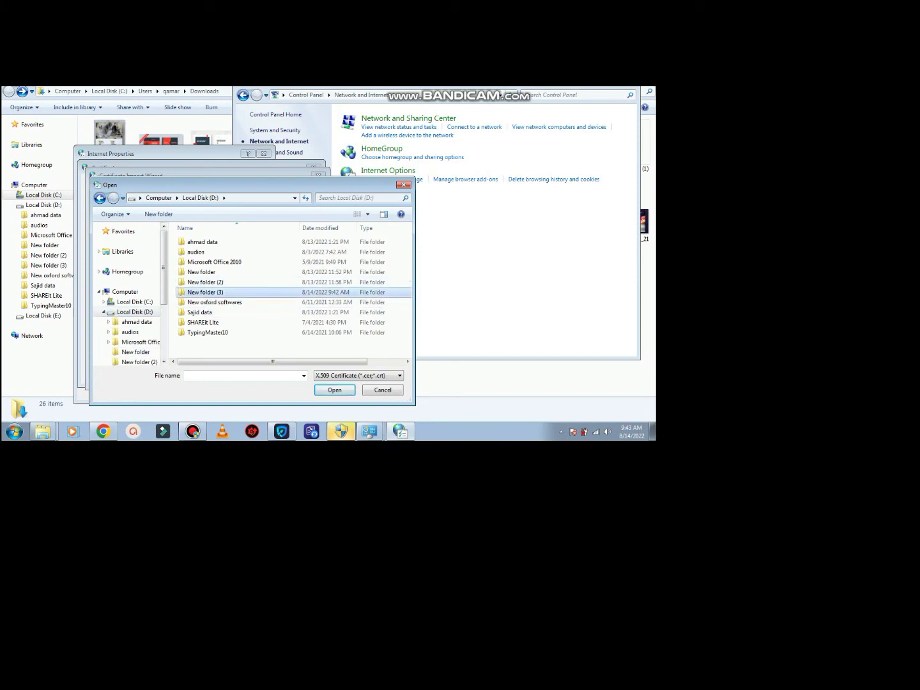
pyautogui.doubleClick(203, 242)
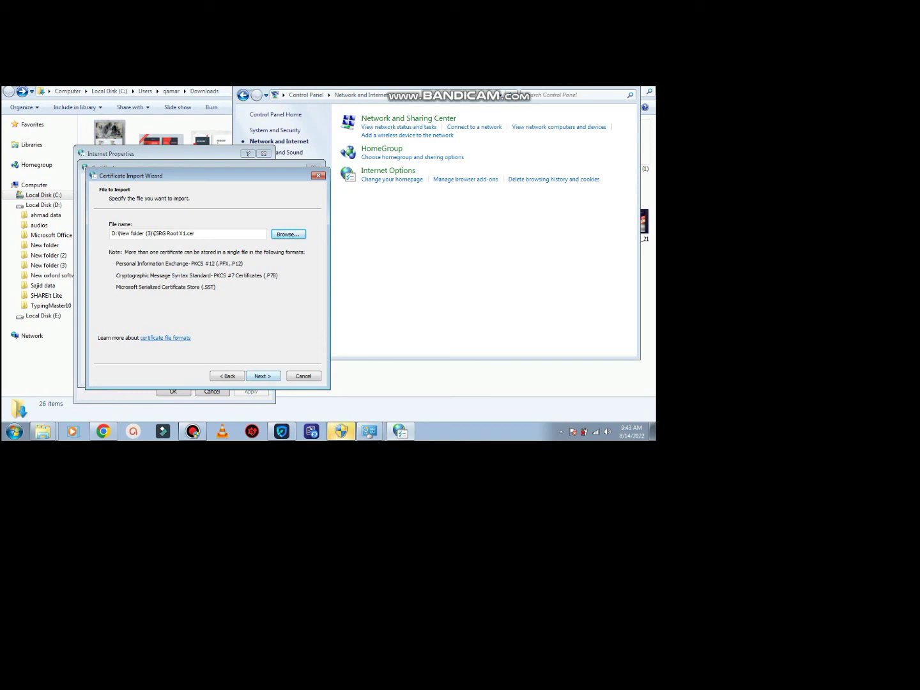
# Finish importing ISRG Root X1 into the Trusted Root Certification Authorities store and accept installing the root certificate
pyautogui.press('Return')
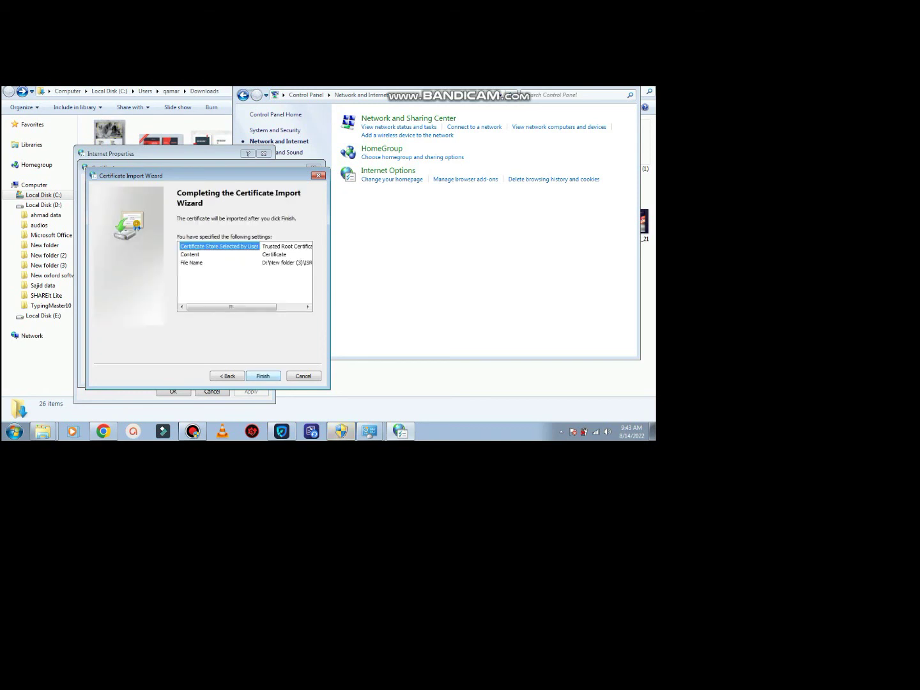
pyautogui.press('Return')
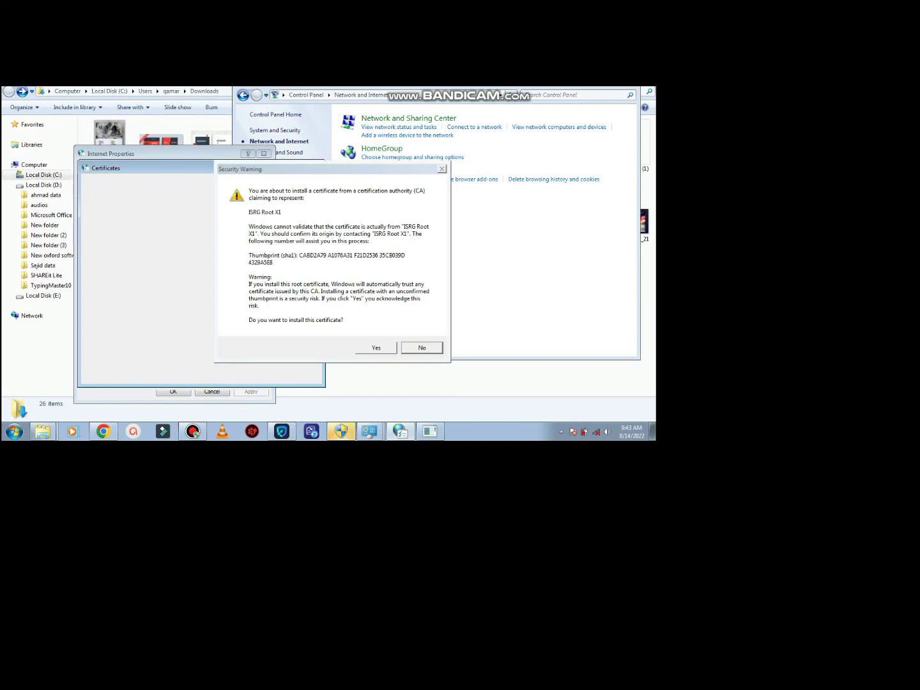
pyautogui.press('y')
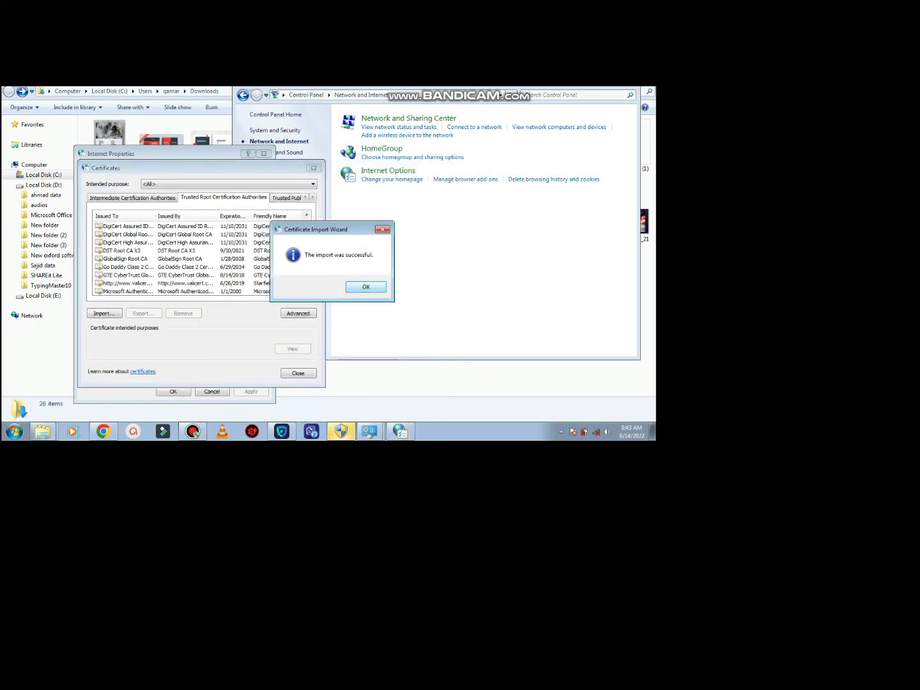
pyautogui.press('Return')
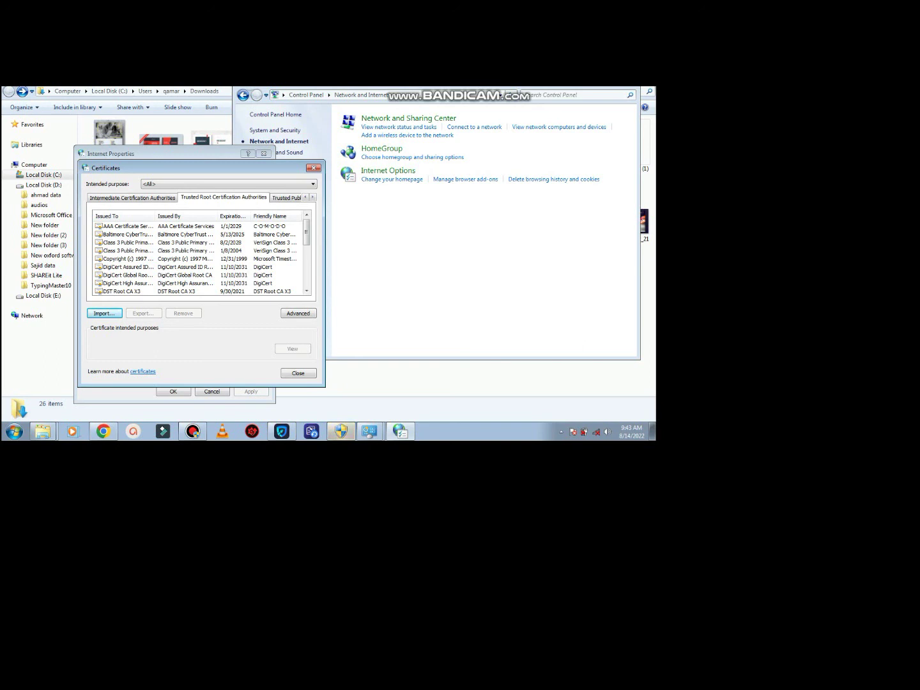
# Look for ISRG Root X1 in the Trusted Root Certification Authorities list and close the Certificates dialog
pyautogui.scroll(-2, 201, 256)
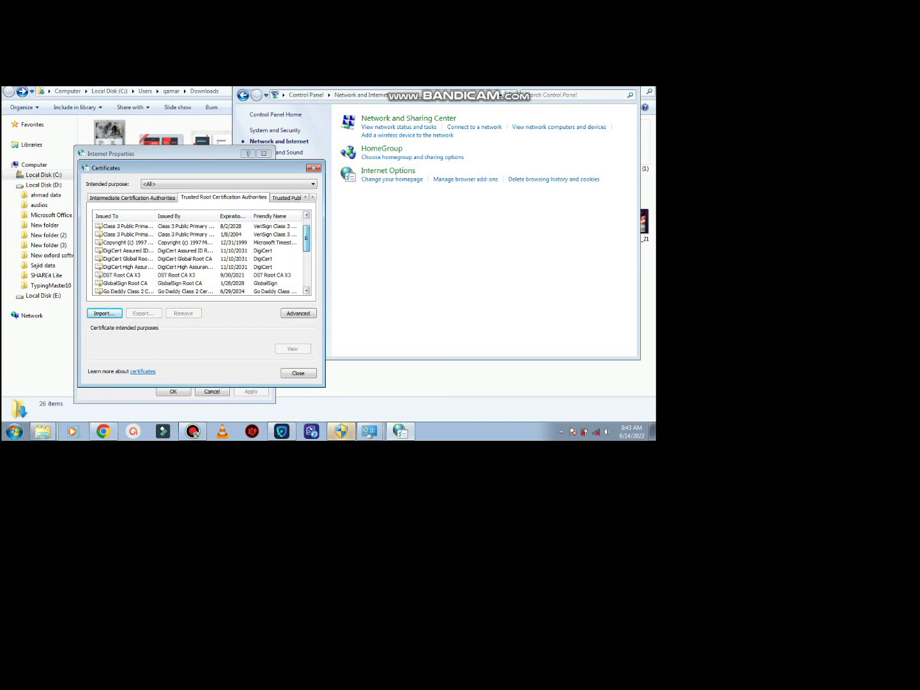
pyautogui.scroll(-1, 202, 256)
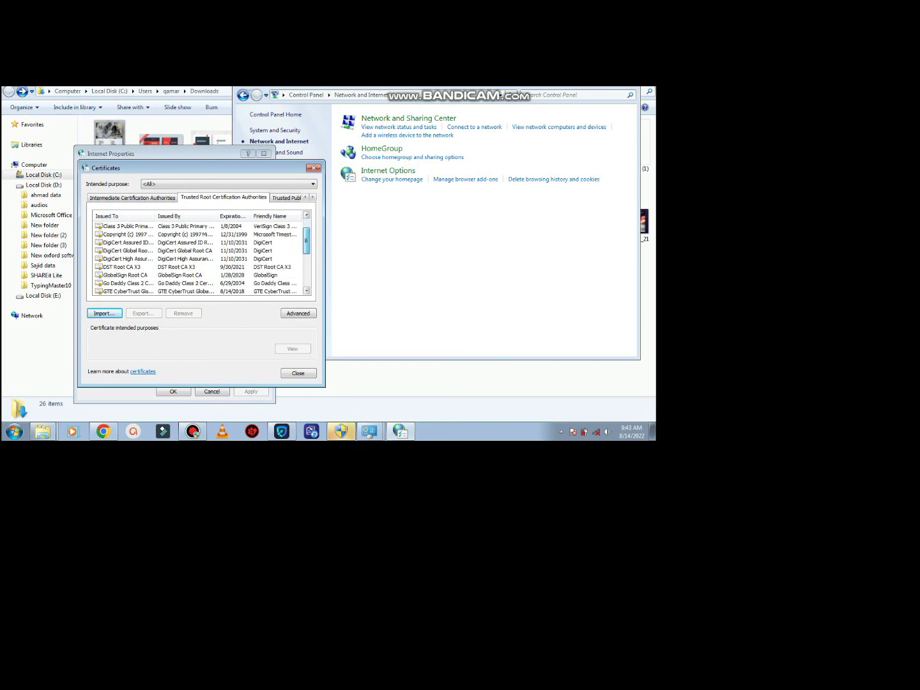
pyautogui.scroll(-4, 201, 256)
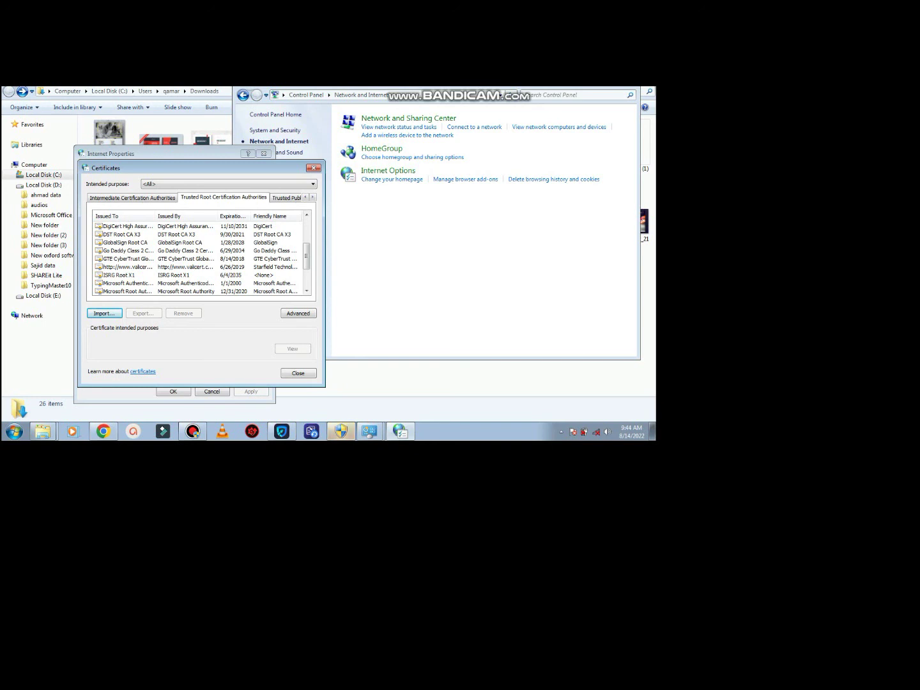
pyautogui.click(299, 373)
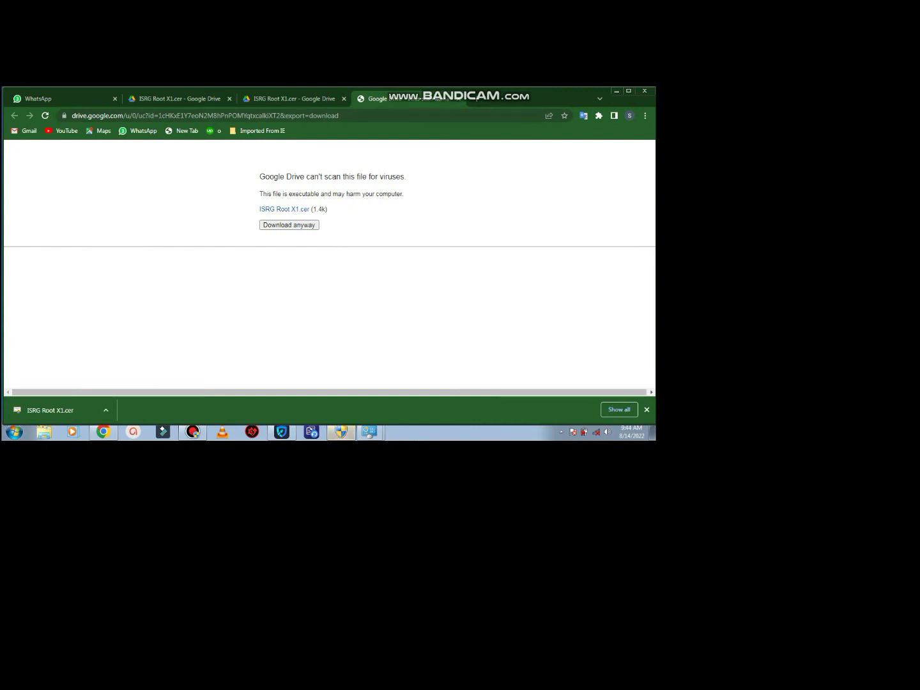
# Close the Chrome window and both Control Panel Network and Internet windows to return to the desktop
pyautogui.click(645, 91)
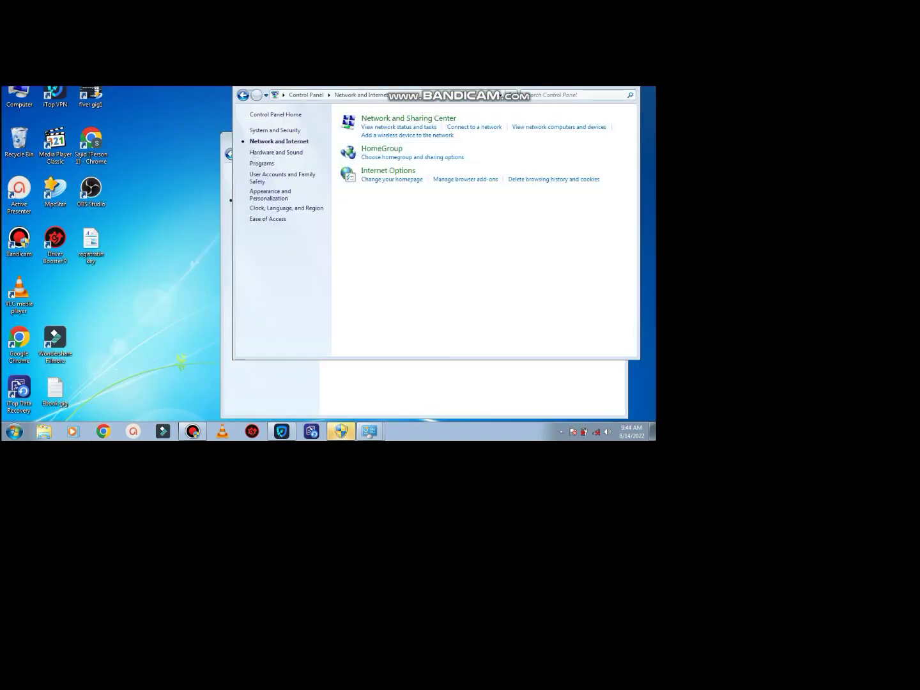
pyautogui.moveTo(447, 89); pyautogui.dragTo(399, 120)
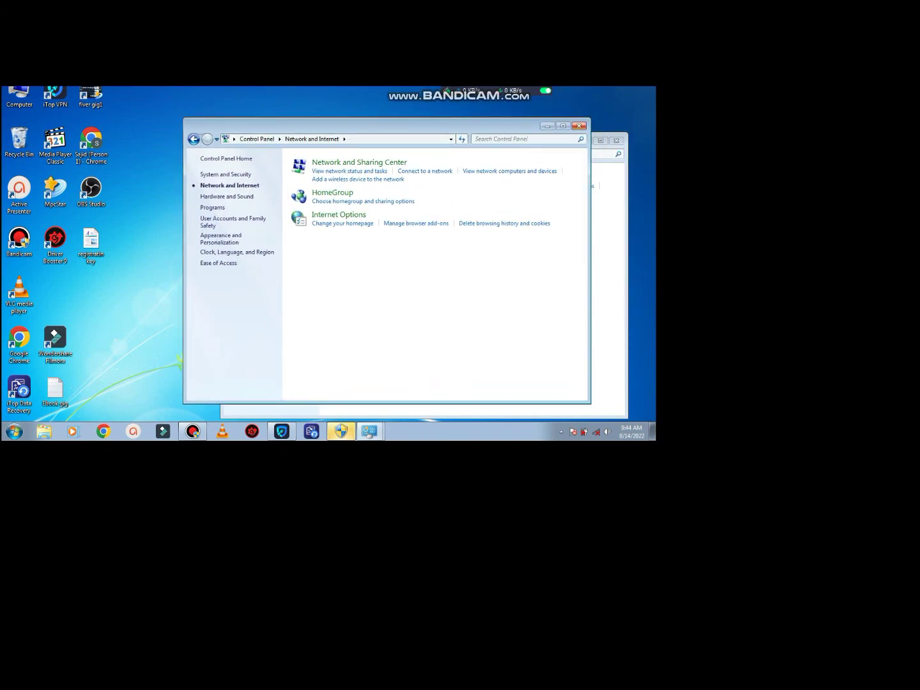
pyautogui.hotkey('alt', 'F4')
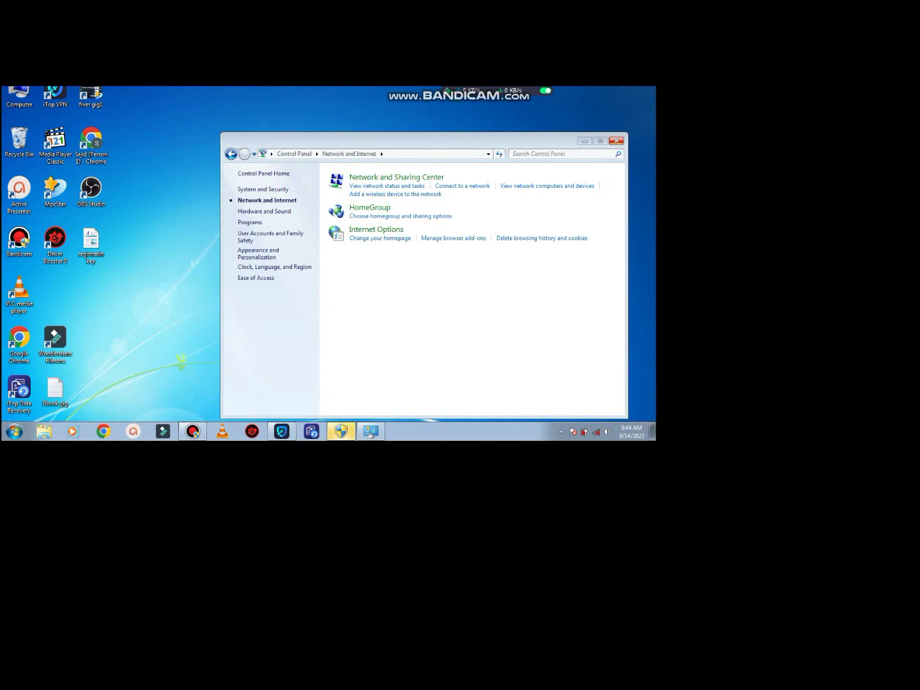
pyautogui.hotkey('alt', 'F4')
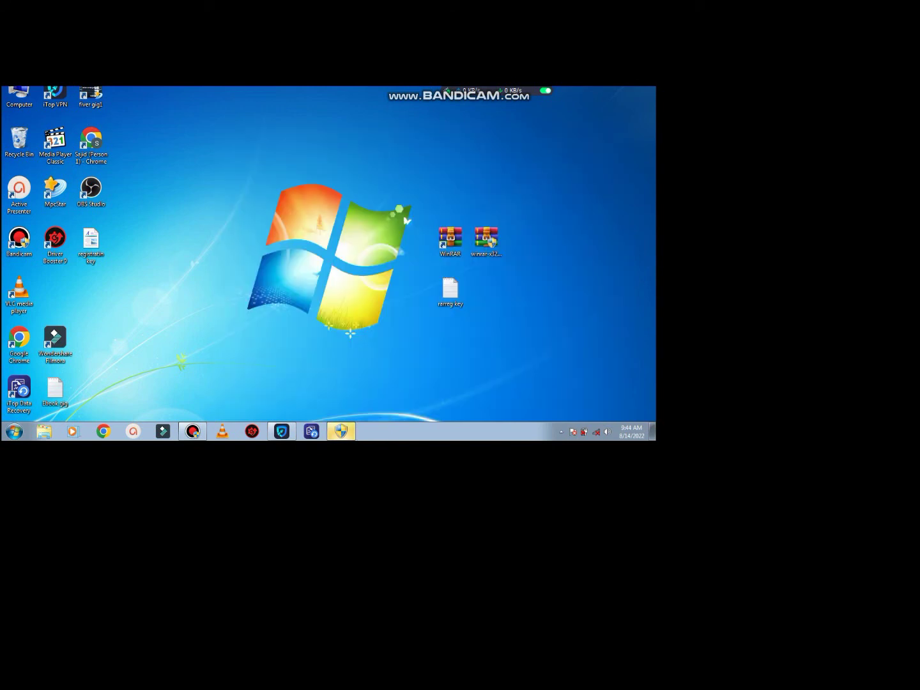
pyautogui.rightClick(166, 128)
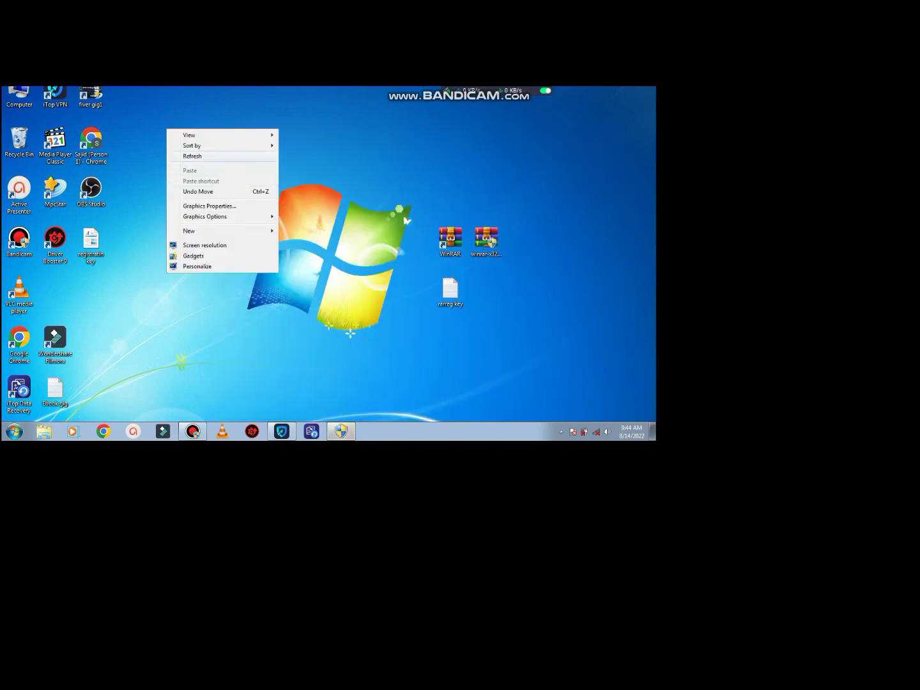
pyautogui.click(193, 157)
pyautogui.rightClick(211, 152)
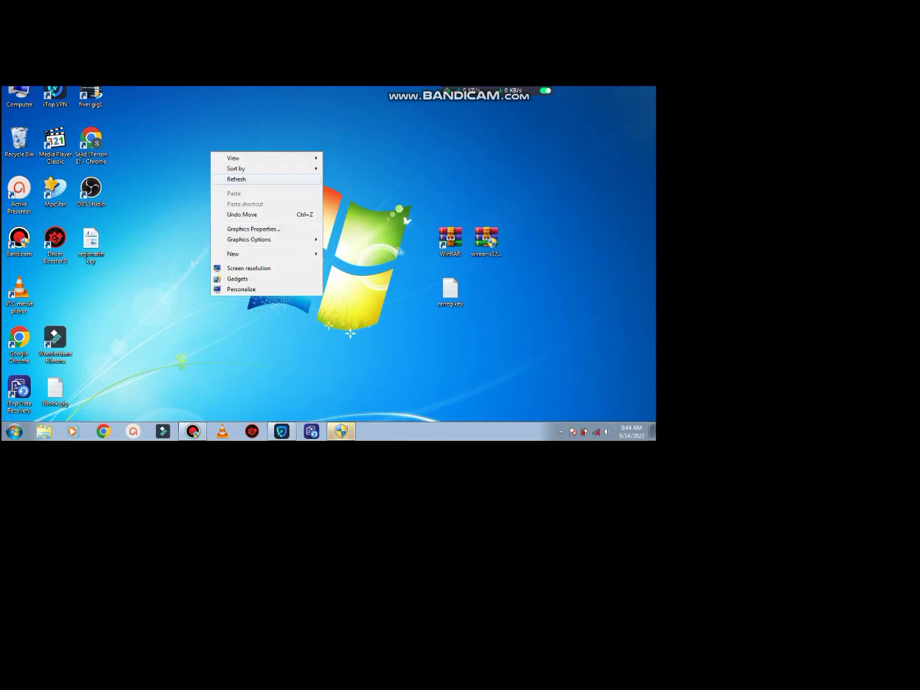
pyautogui.click(233, 180)
pyautogui.rightClick(212, 163)
pyautogui.click(242, 190)
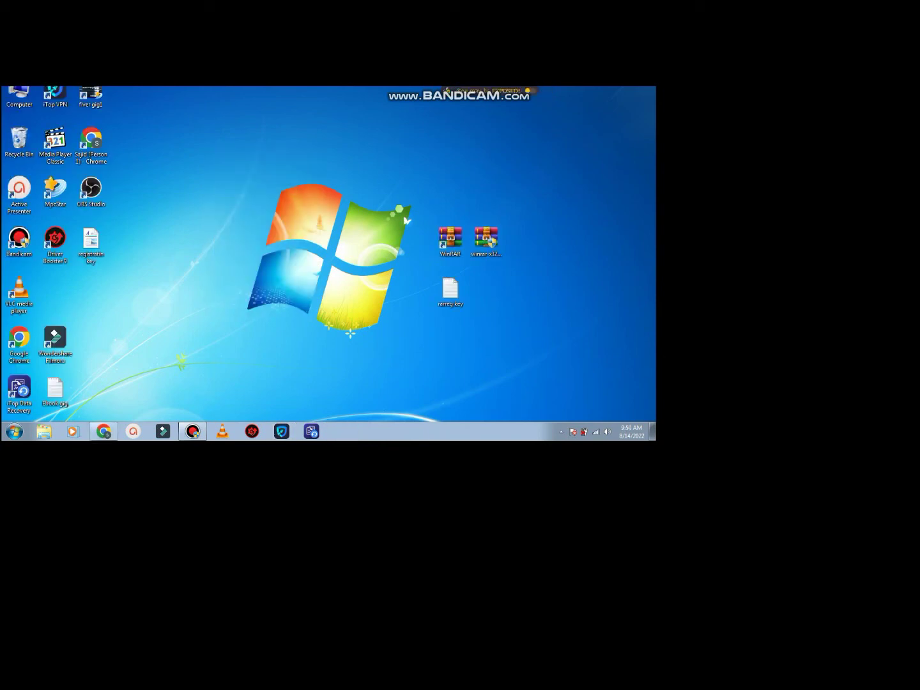
pyautogui.rightClick(217, 158)
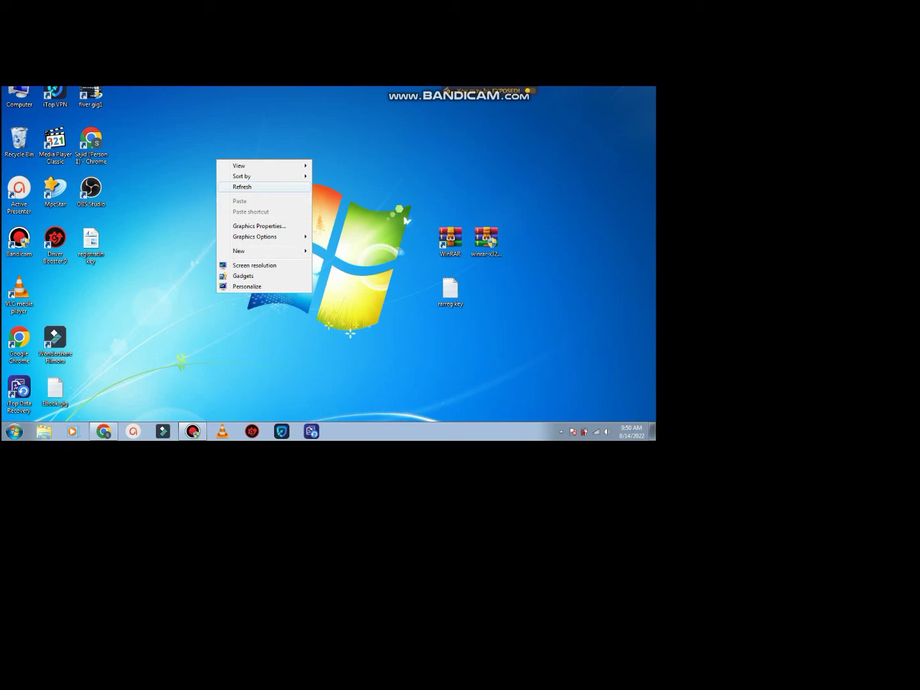
pyautogui.click(244, 187)
pyautogui.rightClick(212, 193)
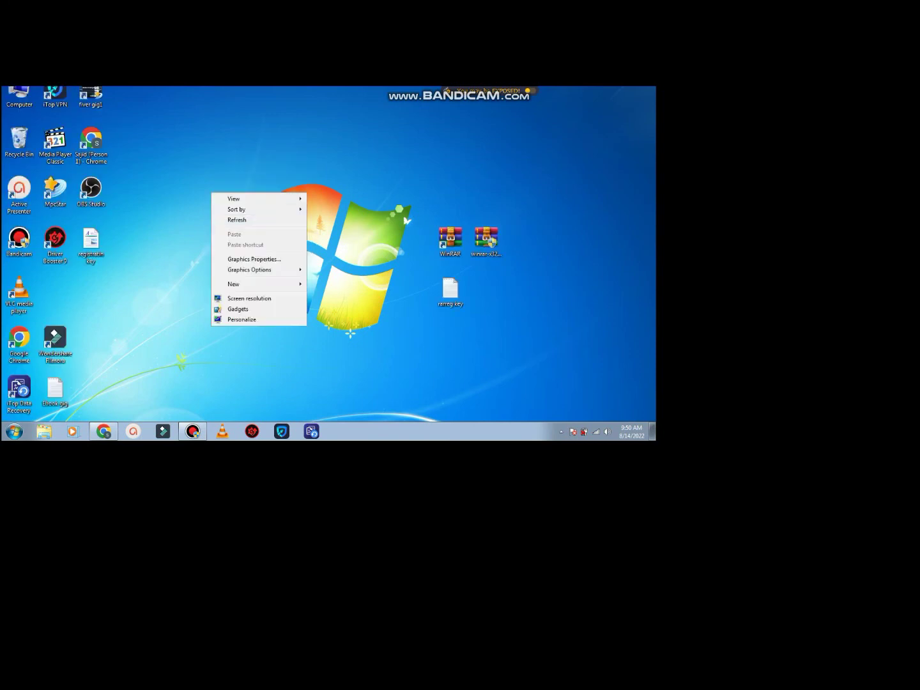
pyautogui.click(236, 220)
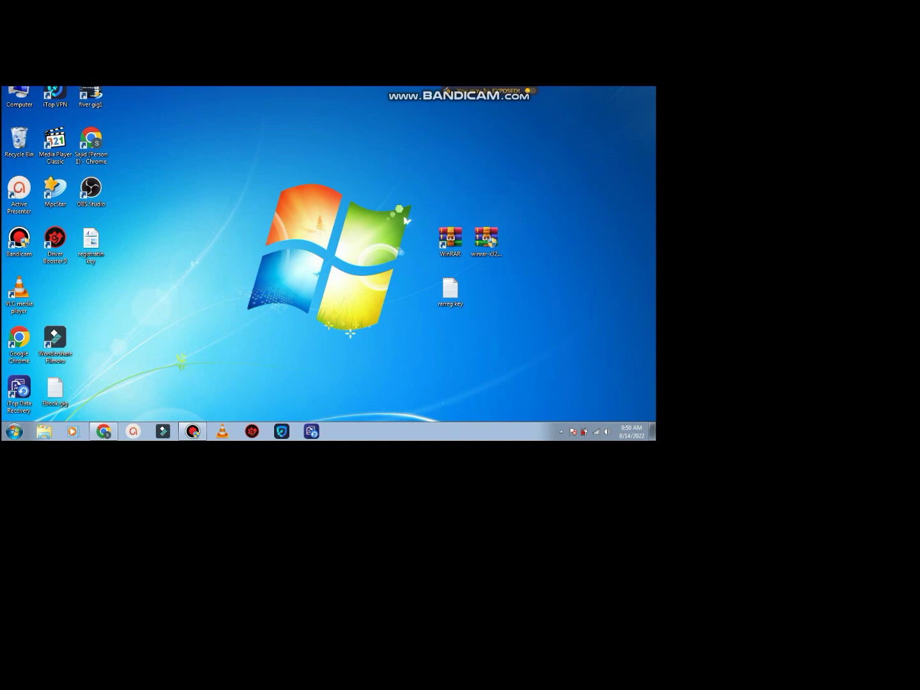
pyautogui.rightClick(200, 205)
pyautogui.click(224, 233)
# Switch to Chrome and load the copied getintopc.com address for the Microsoft Office 2016 Pro Plus July 2022 download page
pyautogui.click(104, 431)
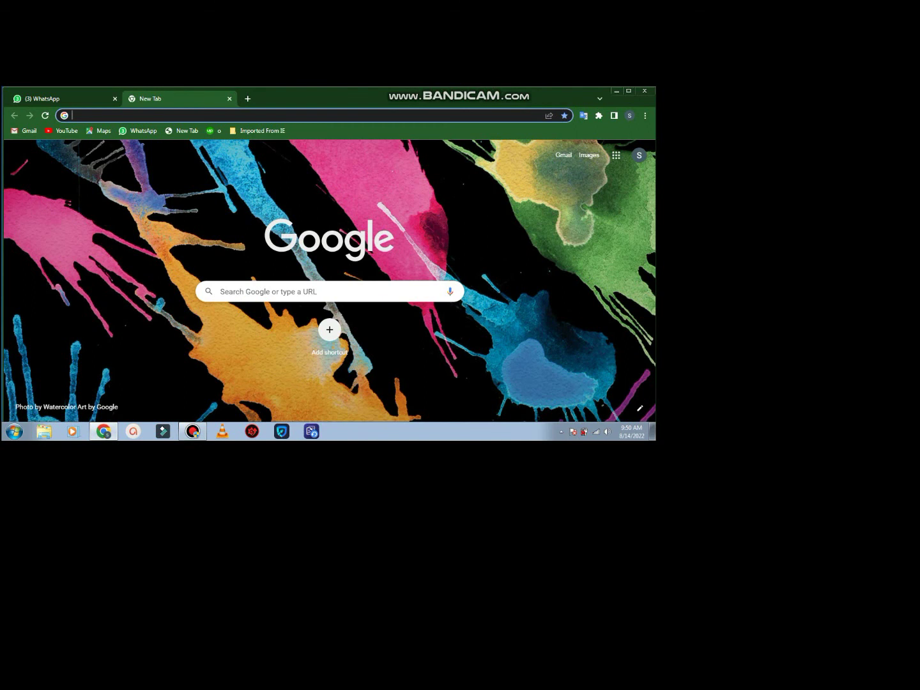
pyautogui.rightClick(136, 115)
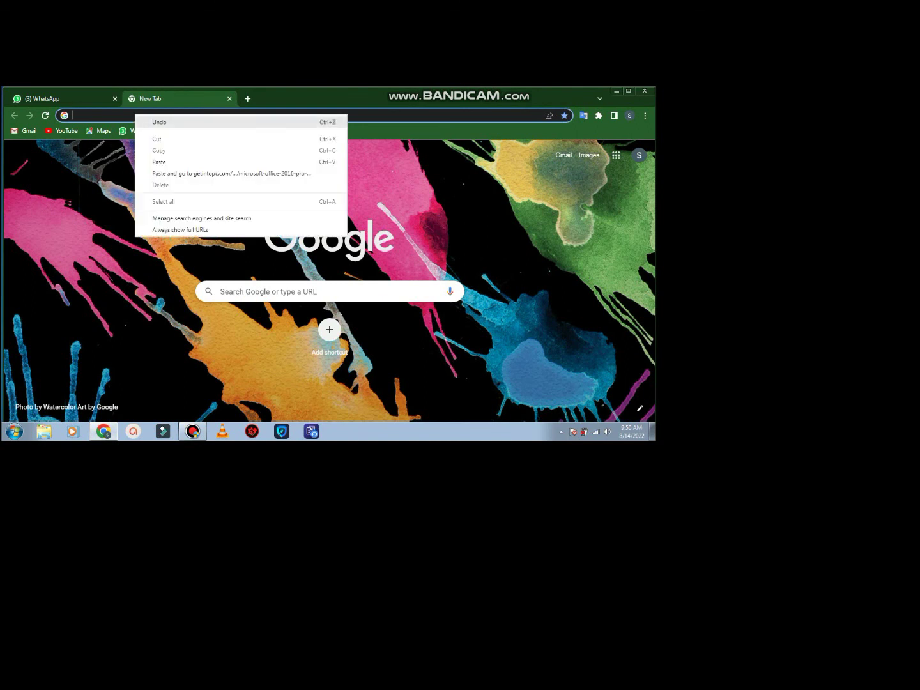
pyautogui.click(160, 162)
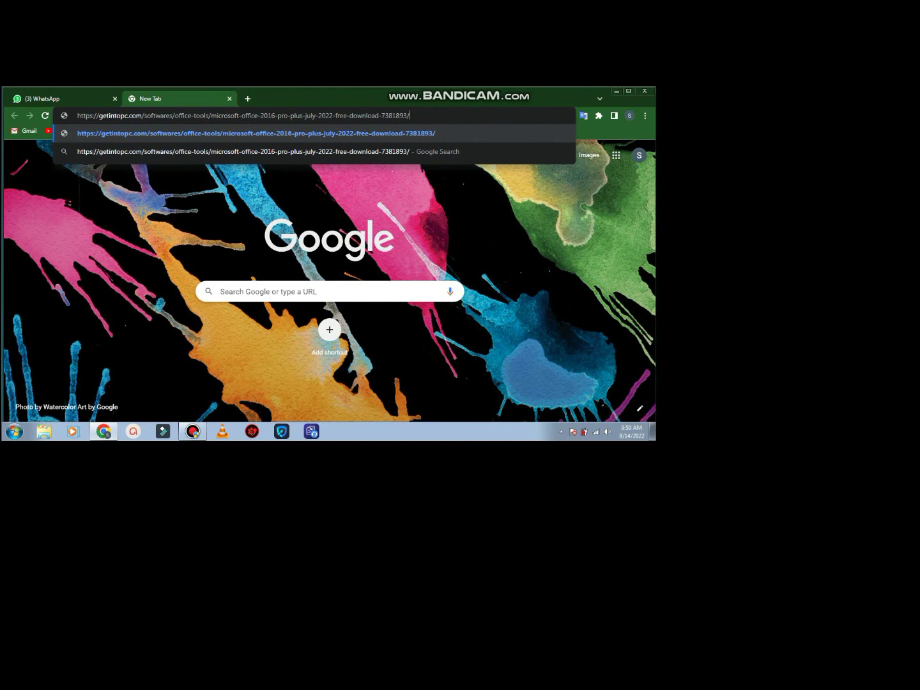
pyautogui.press('Return')
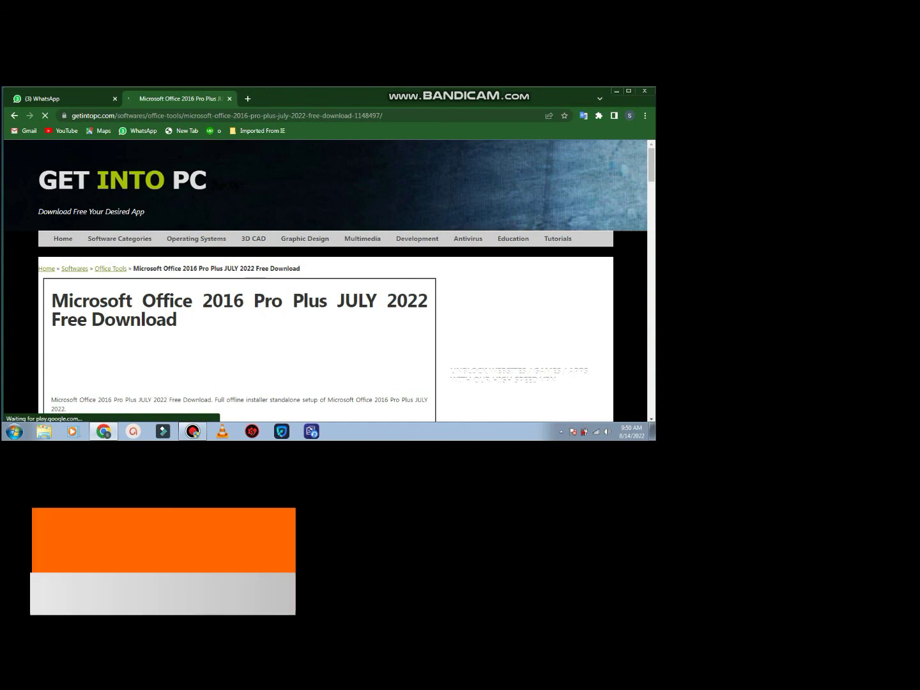
# Examine the Microsoft Office 2016 Pro Plus JULY 2022 page, from its overview to the features and setup details, to check that it loads
pyautogui.scroll(-10, 326, 281)
pyautogui.scroll(10, 305, 236)
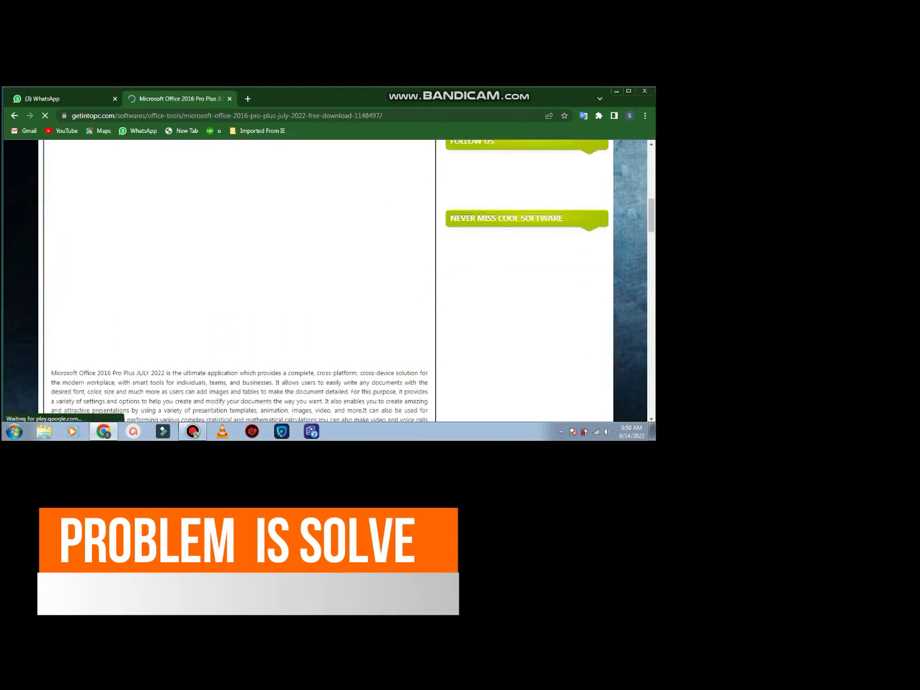
pyautogui.scroll(-5, 305, 236)
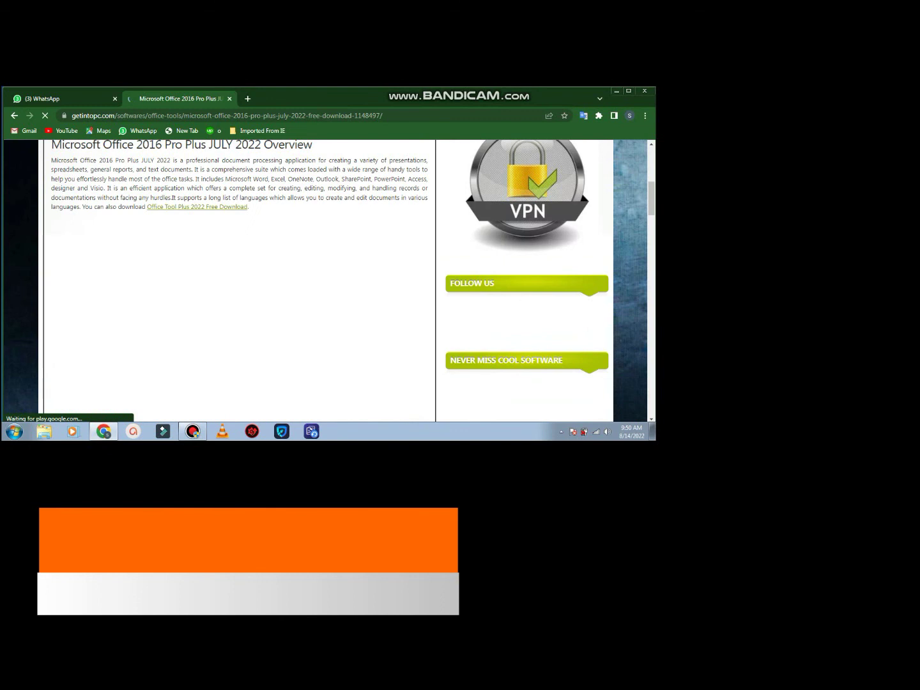
pyautogui.scroll(6, 325, 281)
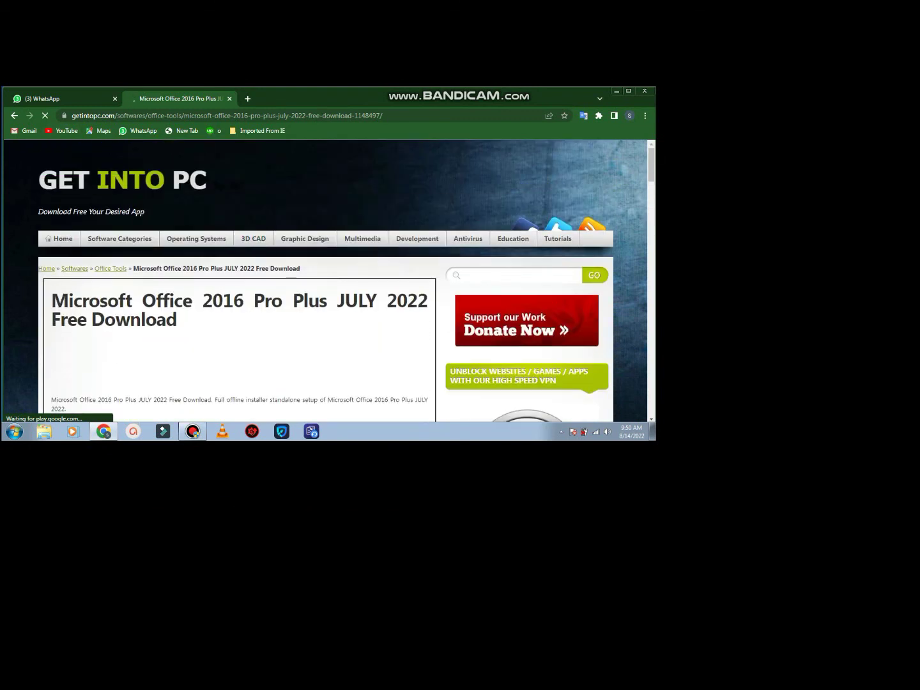
pyautogui.scroll(-3, 325, 282)
pyautogui.scroll(-3, 239, 282)
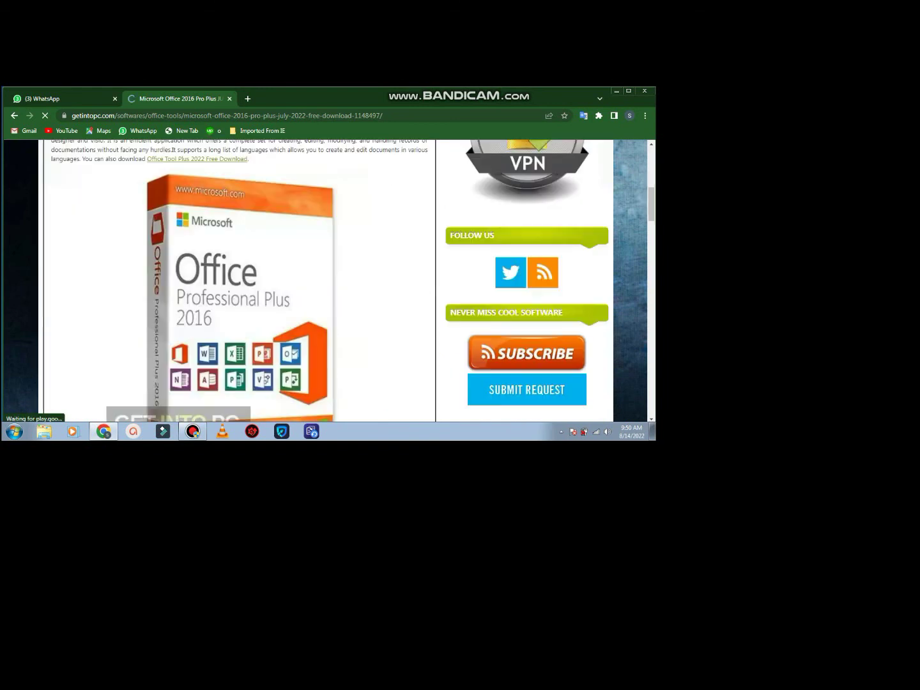
pyautogui.scroll(-3, 239, 280)
pyautogui.scroll(-6, 240, 271)
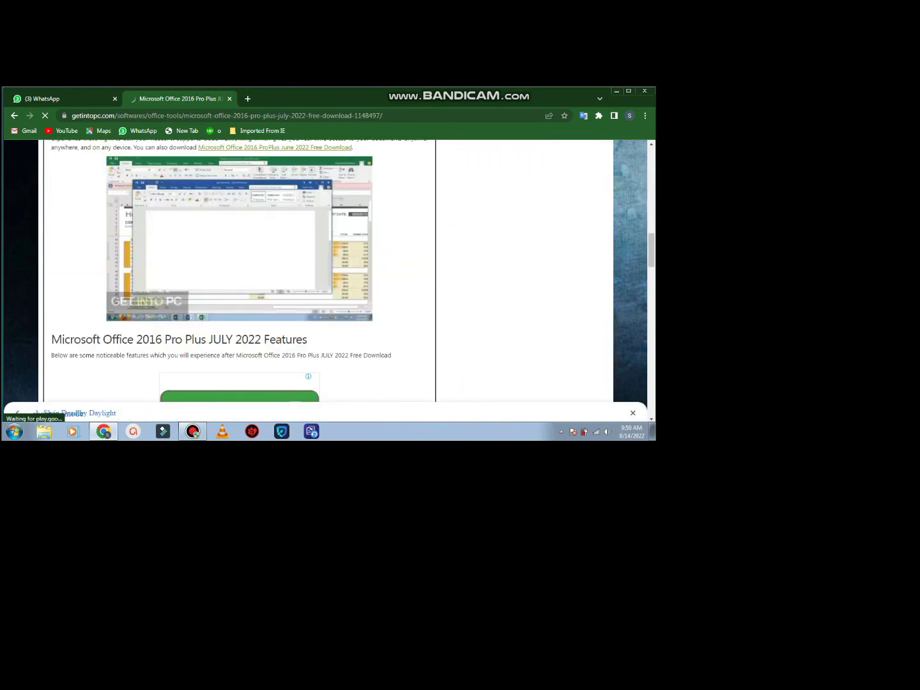
pyautogui.scroll(-5, 240, 272)
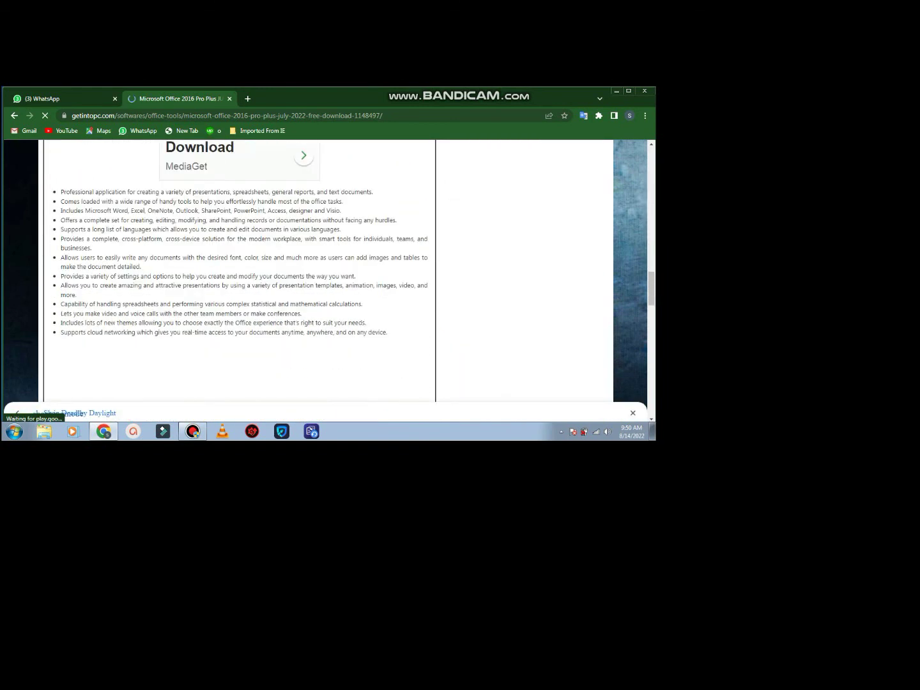
pyautogui.scroll(-1, 240, 271)
pyautogui.scroll(-3, 240, 271)
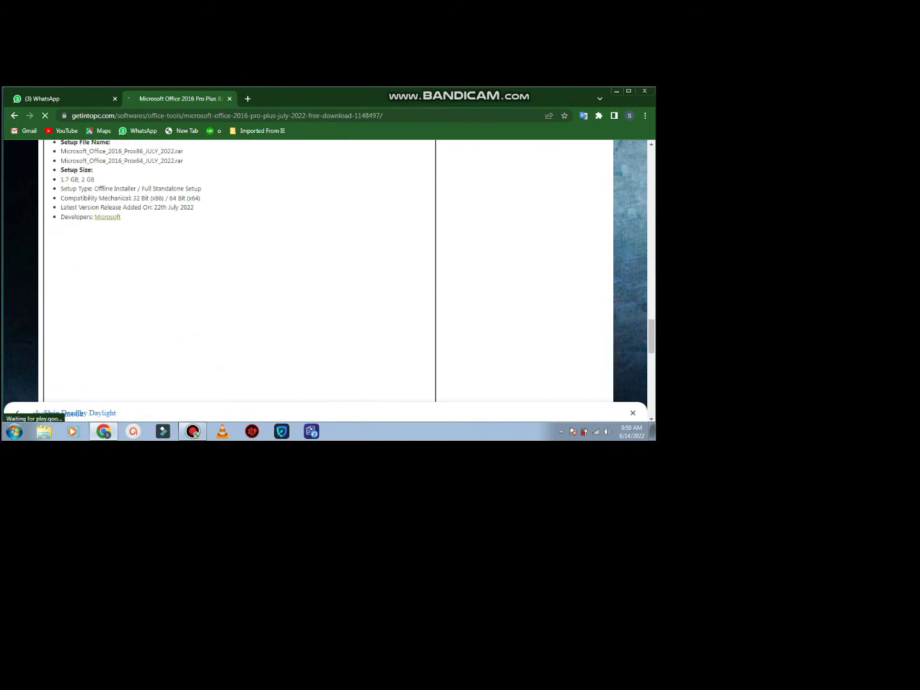
pyautogui.scroll(6, 239, 271)
pyautogui.scroll(8, 239, 271)
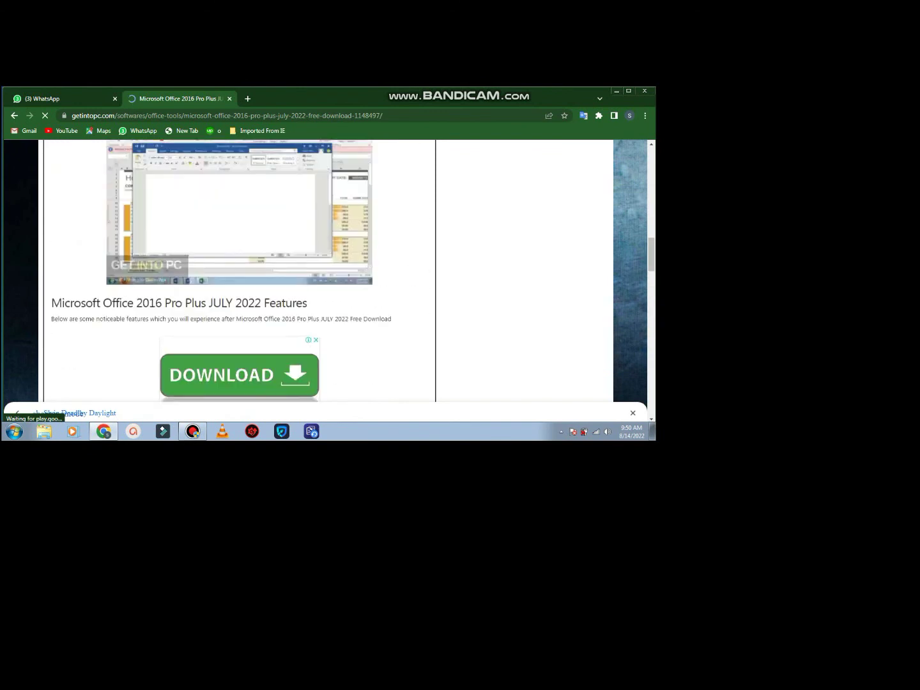
pyautogui.scroll(3, 239, 271)
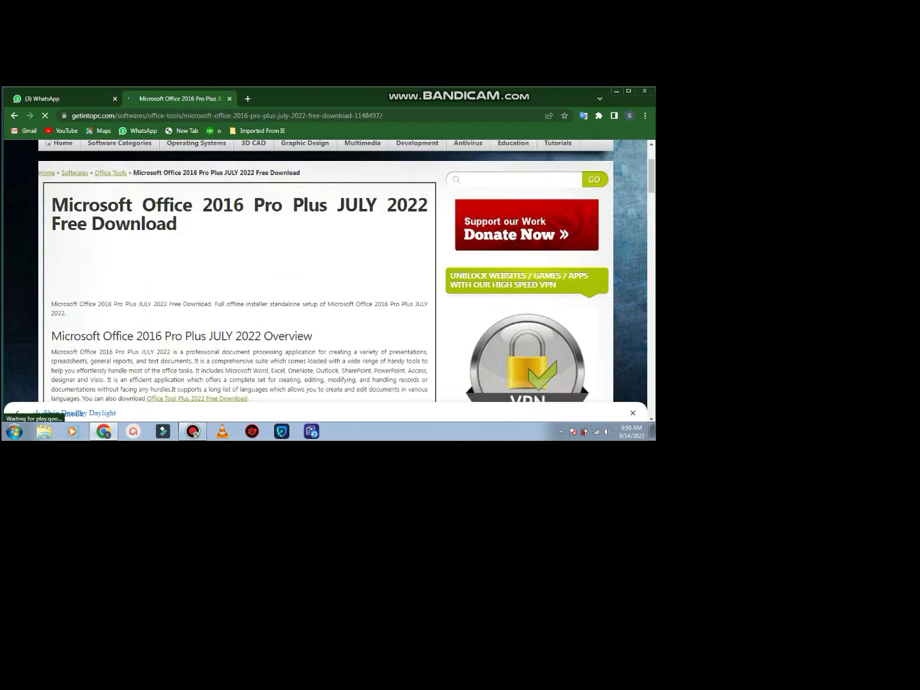